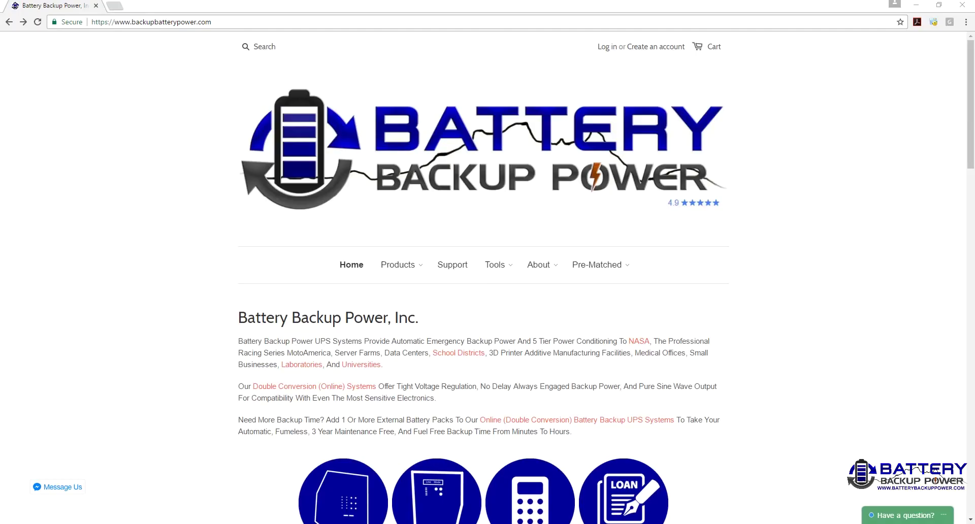
Step: Launch Windows Calculator and compute 120 × 10 = 1,200
key(super)
text(calc)
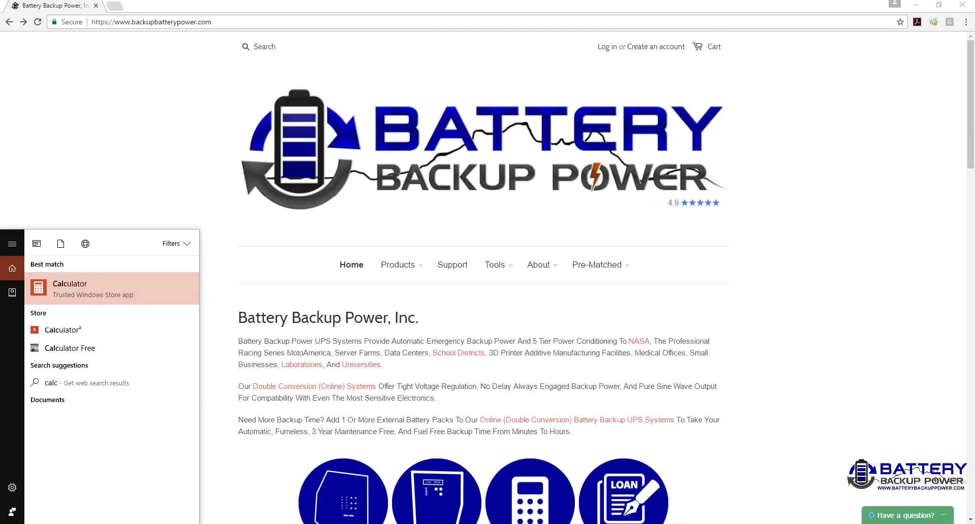
key(Return)
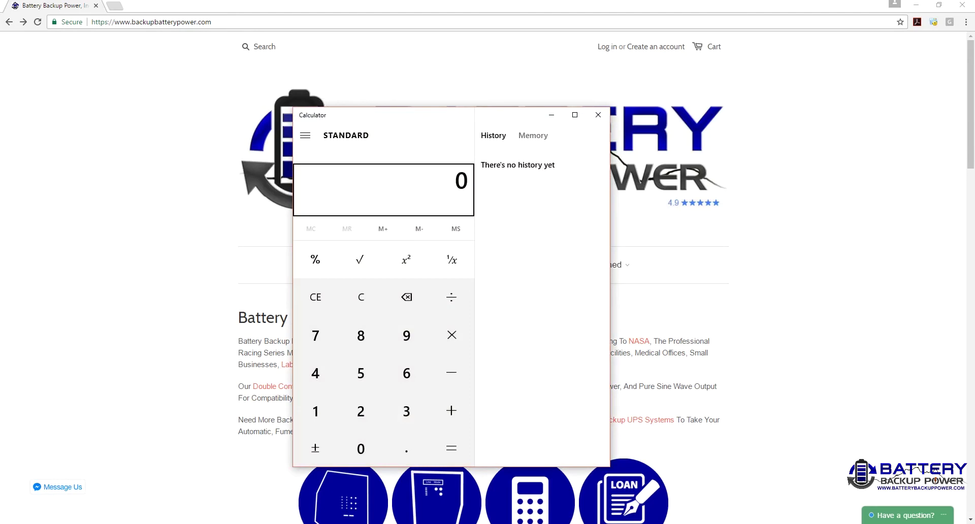
text(120)
text(*10)
key(Return)
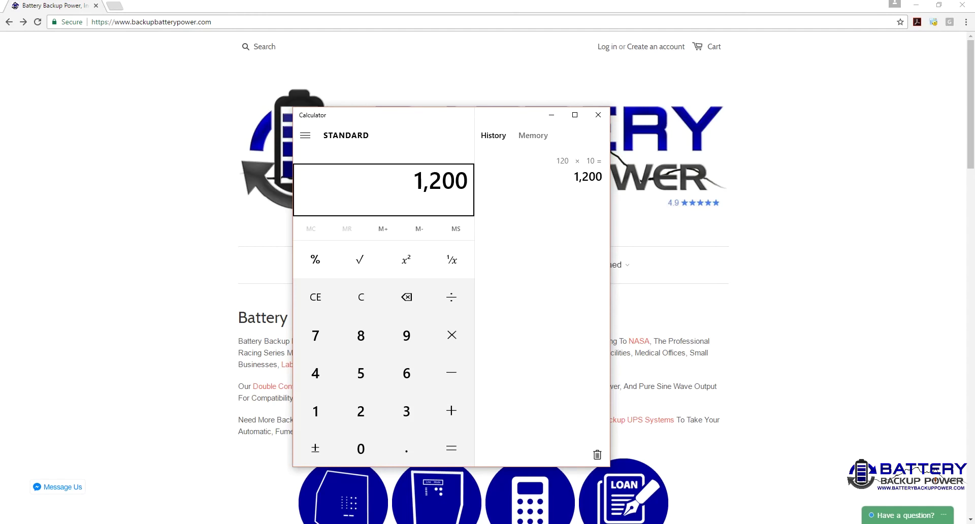
Step: Hide Calculator and go to the site's Calculate Backup Time page, scrolling down to the calculator
click(553, 122)
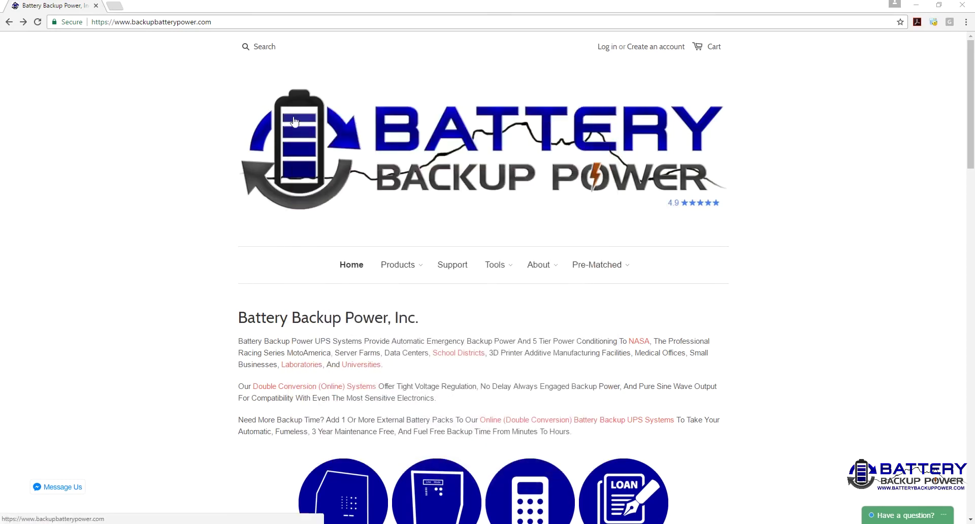
drag(131, 23, 246, 24)
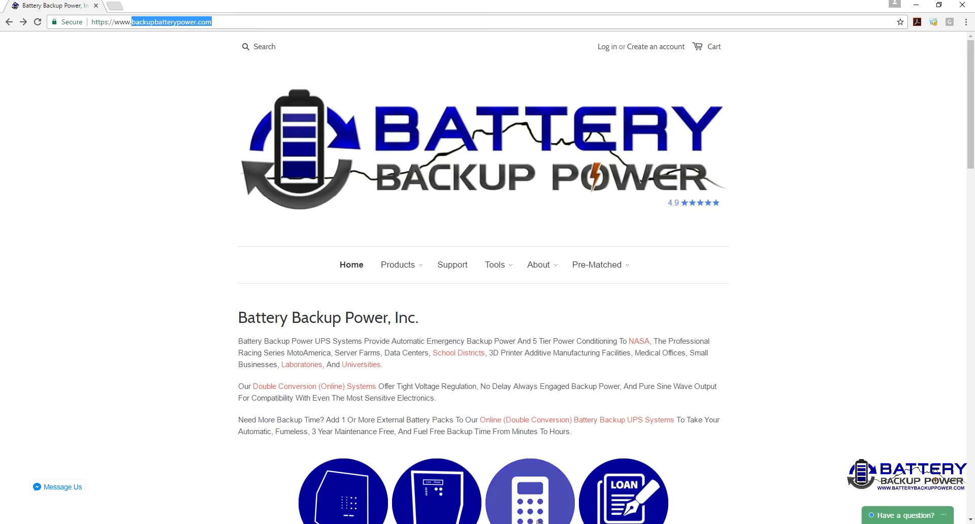
scroll(492, 340, down, 6)
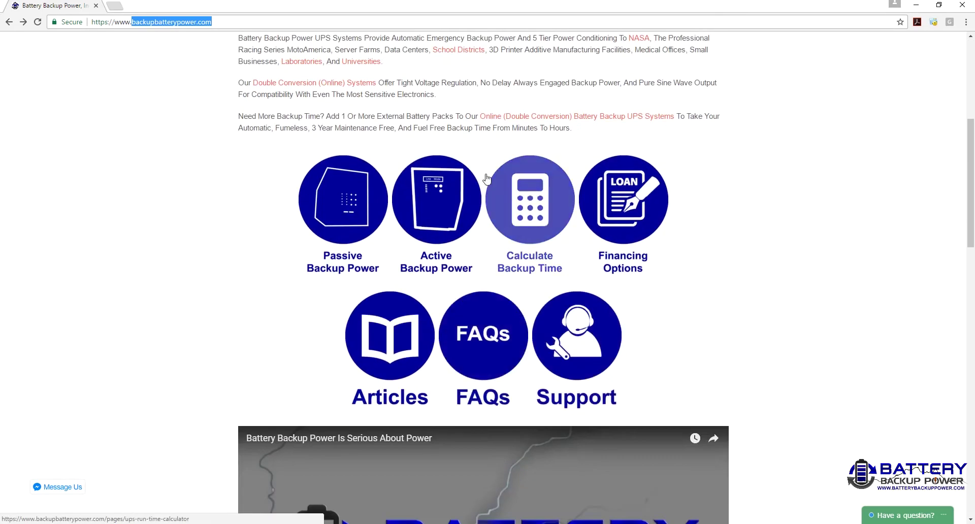
click(537, 224)
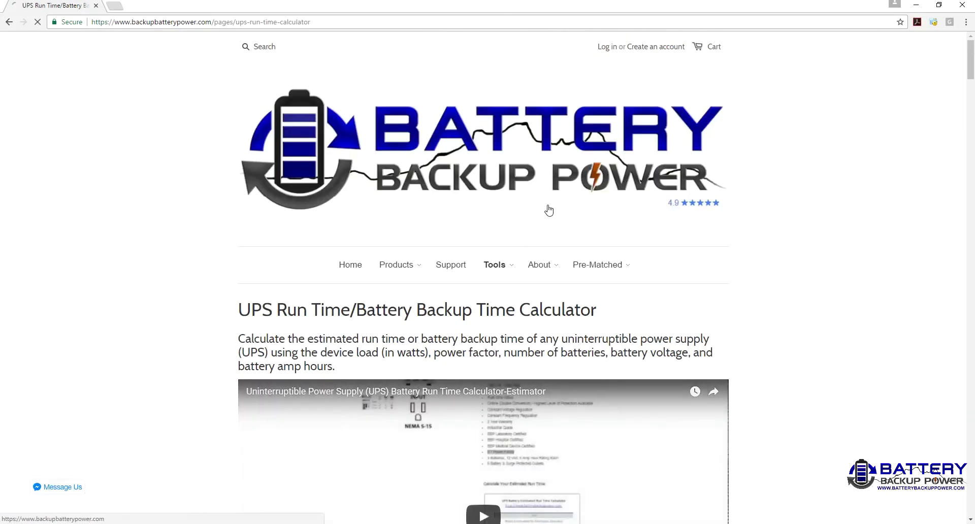
scroll(577, 197, down, 2)
scroll(576, 197, down, 12)
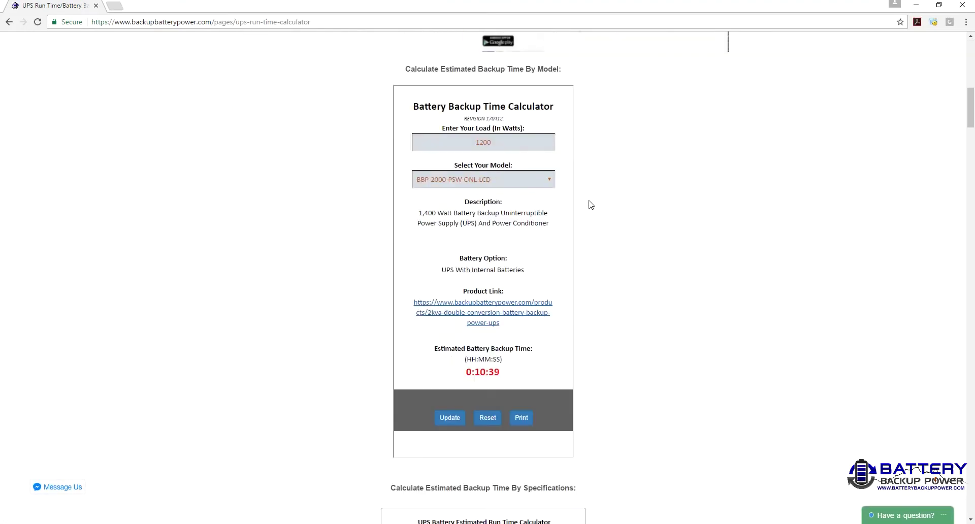
scroll(590, 205, up, 3)
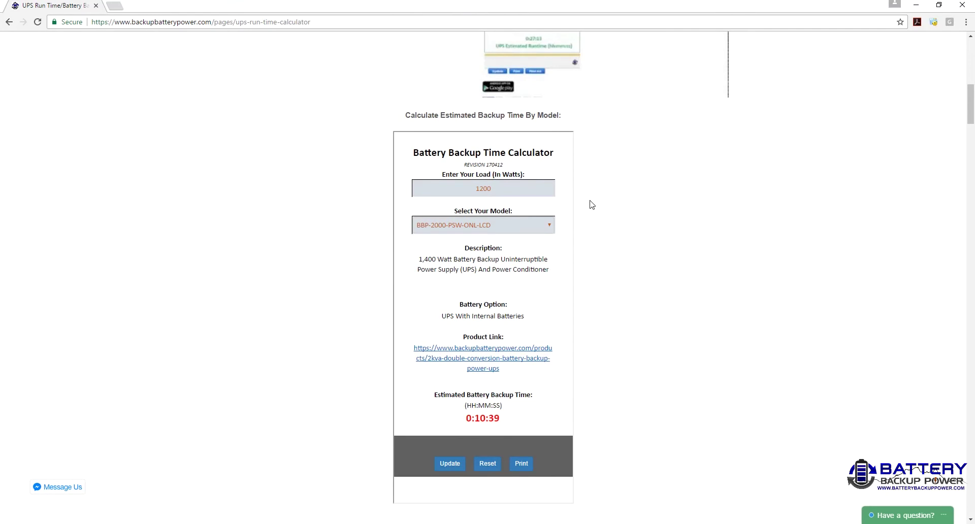
scroll(591, 204, down, 2)
scroll(590, 205, up, 2)
scroll(586, 196, down, 9)
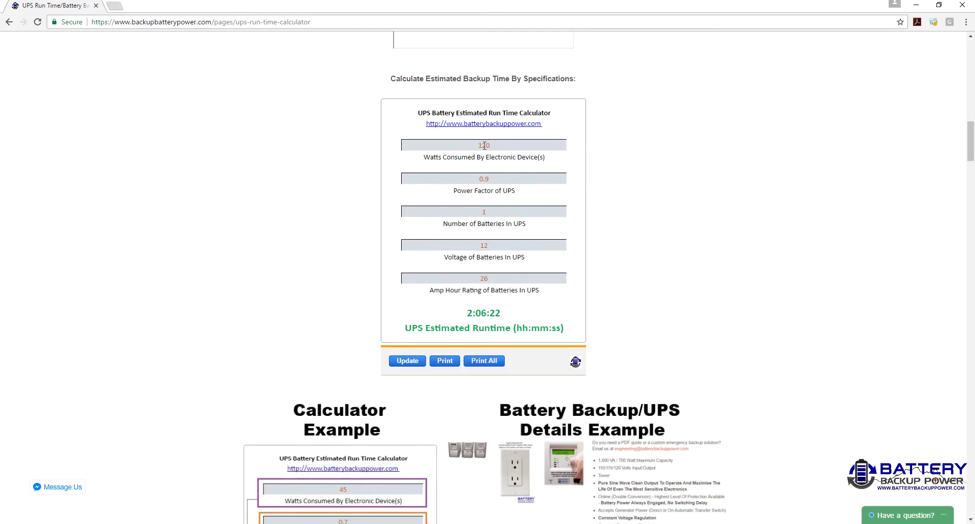
scroll(611, 167, up, 4)
scroll(615, 171, up, 5)
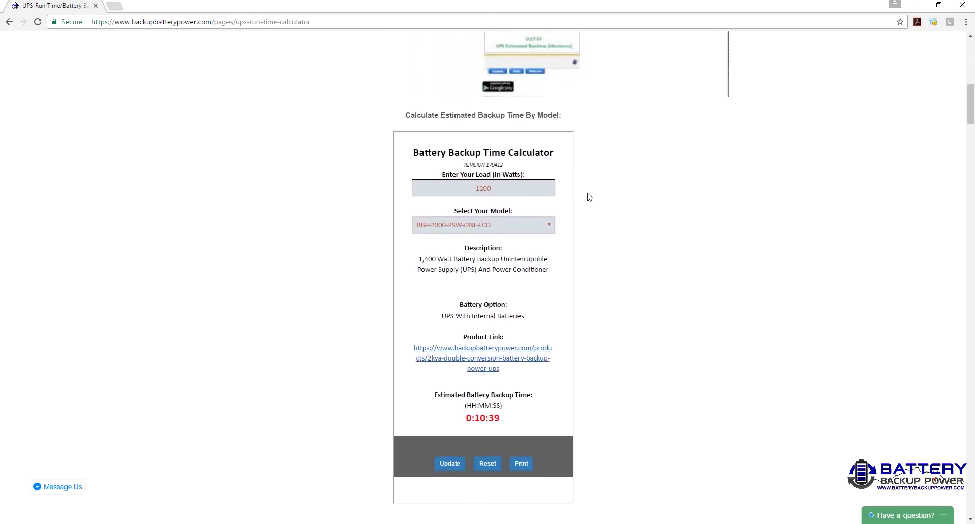
double_click(516, 189)
text(1200)
click(553, 227)
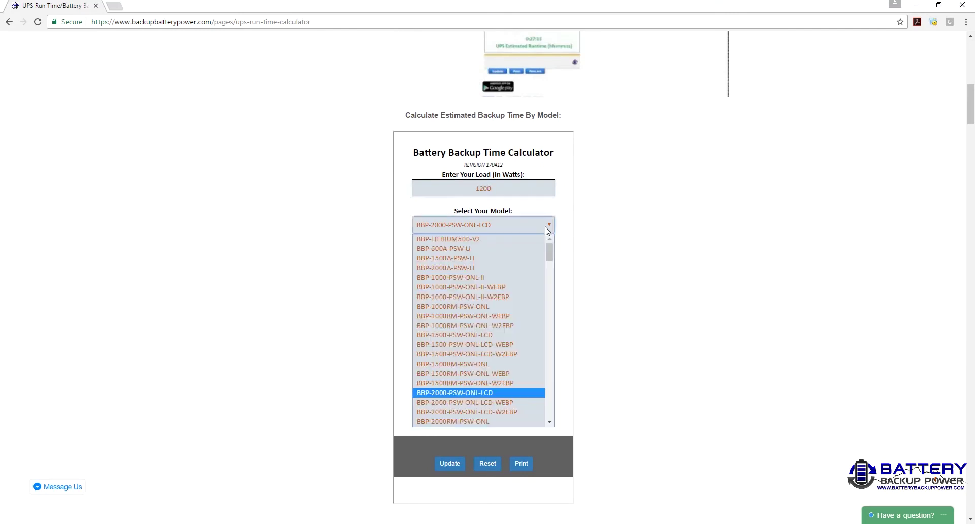
click(509, 239)
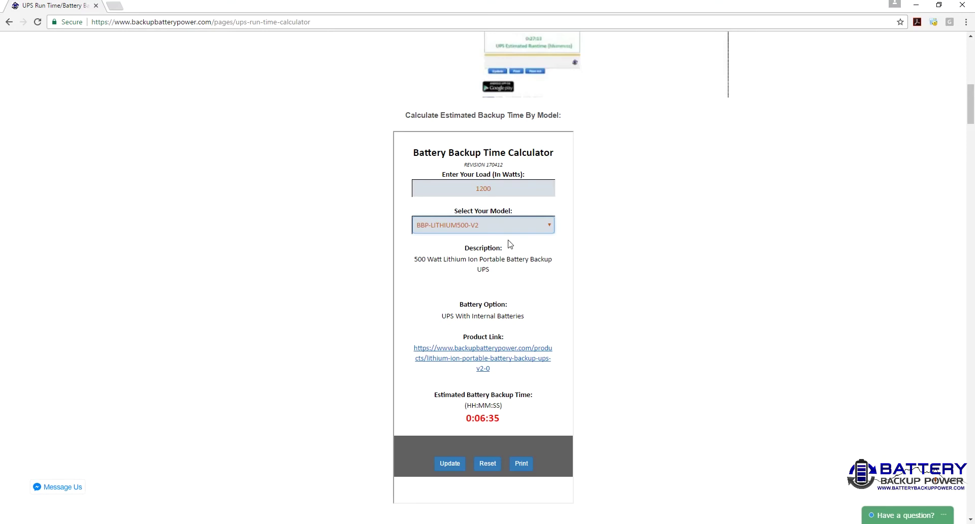
click(507, 229)
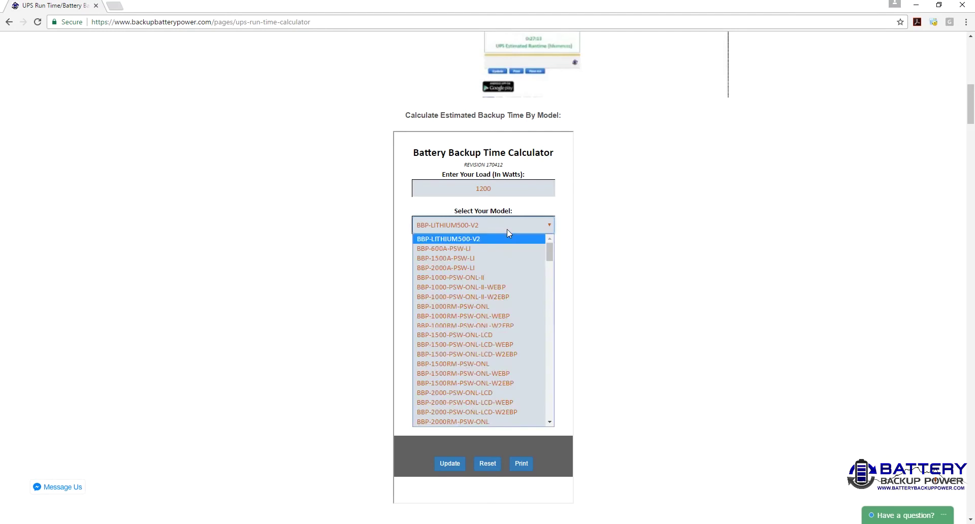
click(508, 230)
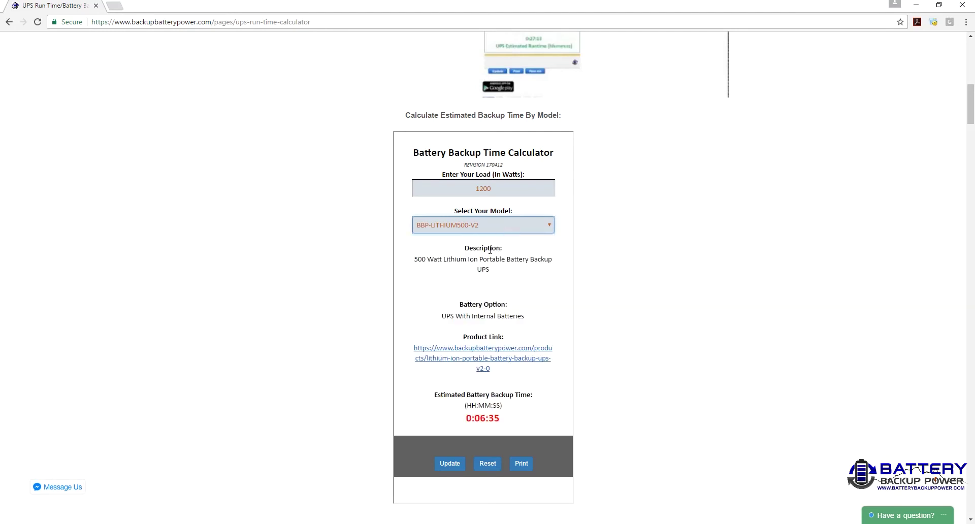
drag(415, 260, 508, 267)
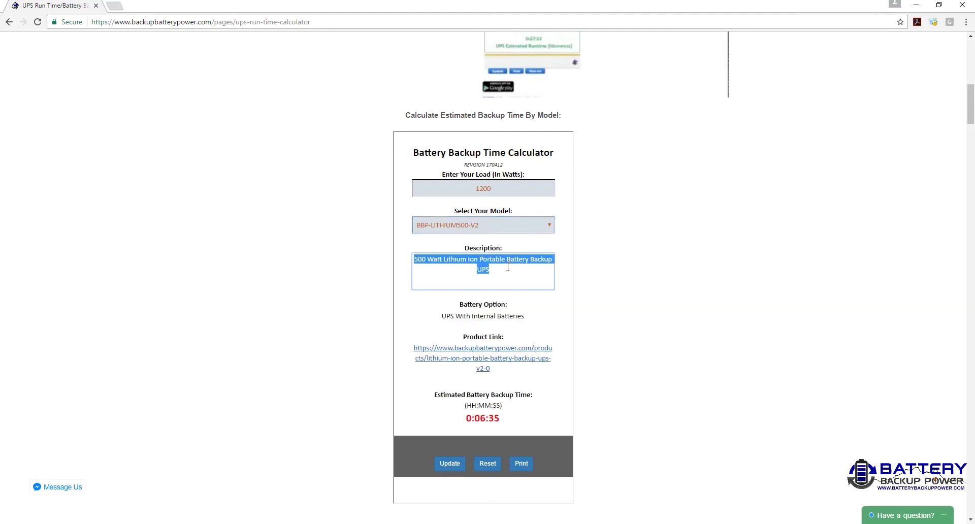
click(497, 224)
click(497, 224)
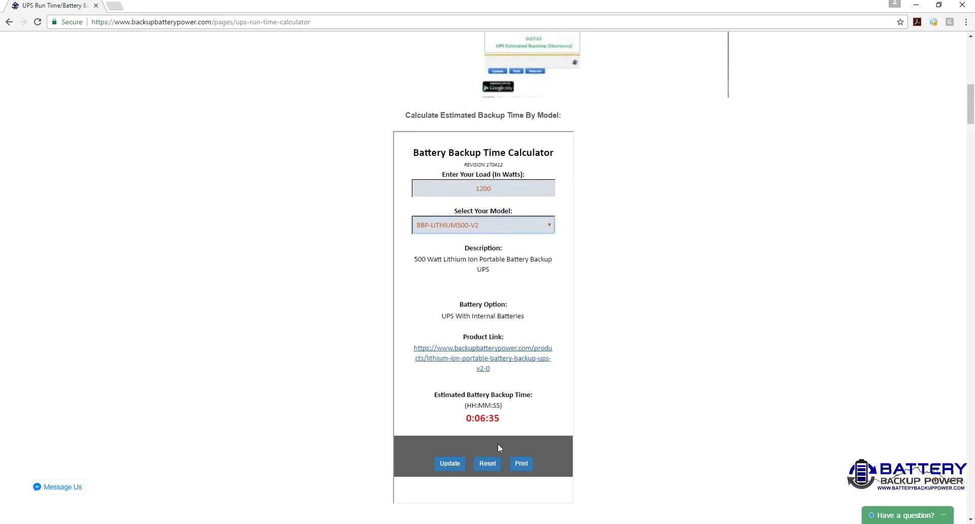
click(488, 229)
key(Down)
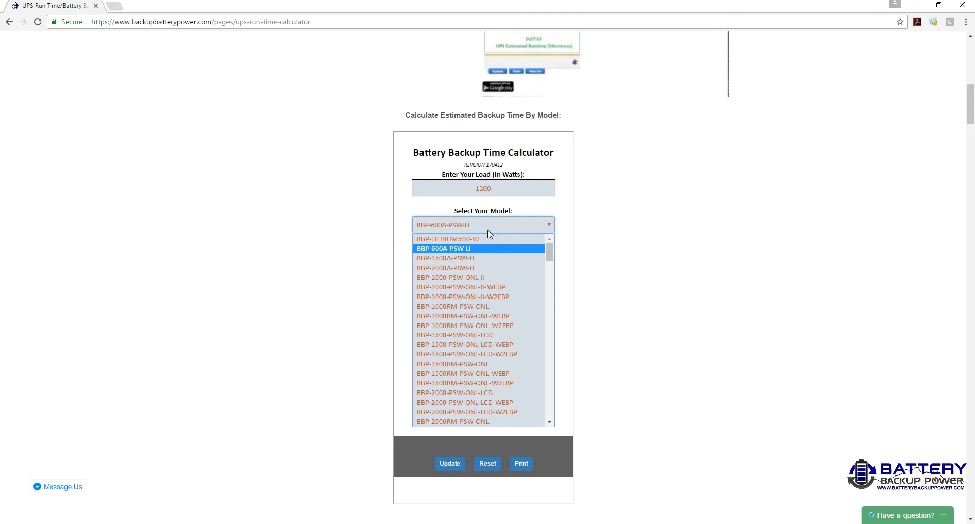
key(Return)
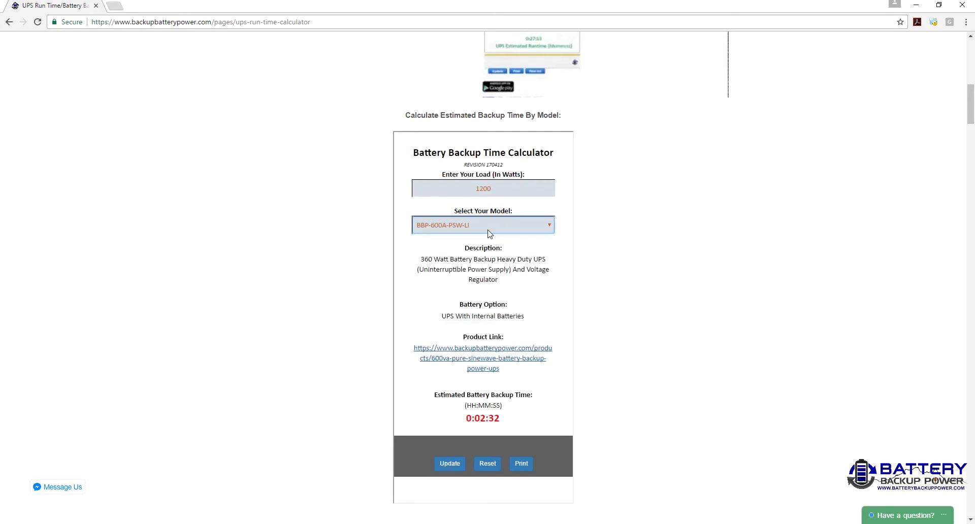
key(Down)
key(Down)
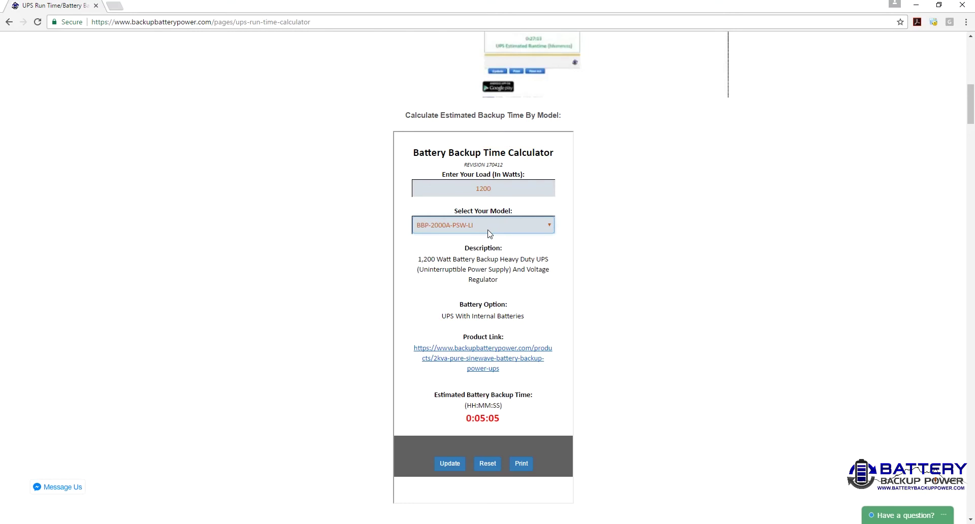
key(Up)
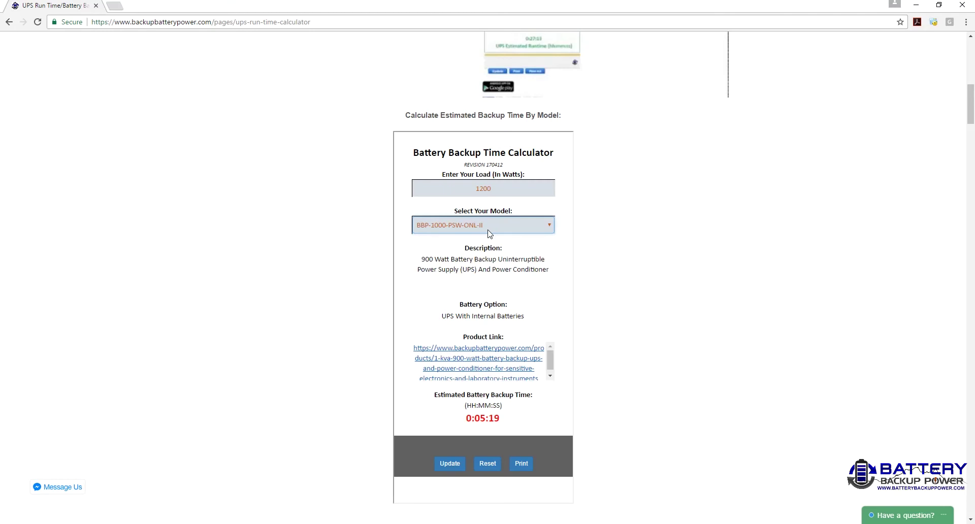
key(Down)
key(Down)
key(Down)
key(Down)
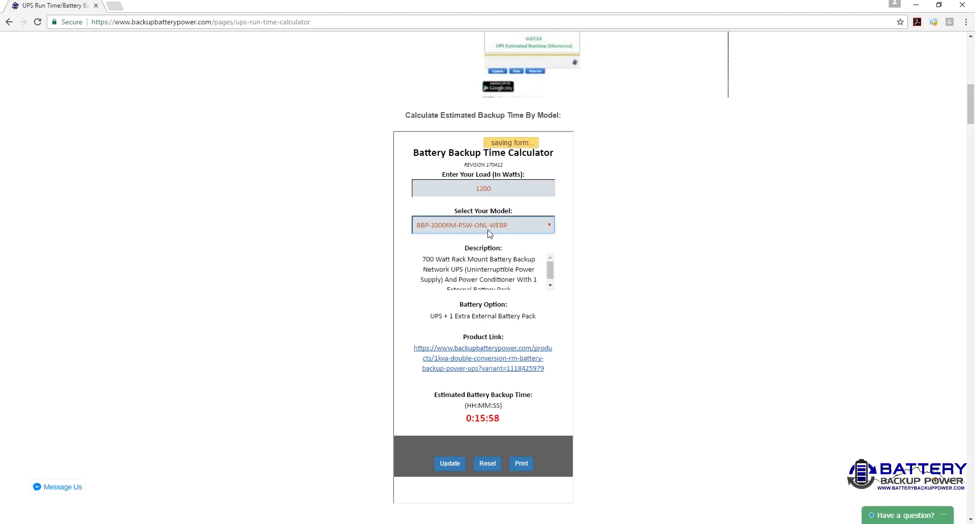
key(Down)
key(Down)
key(Down)
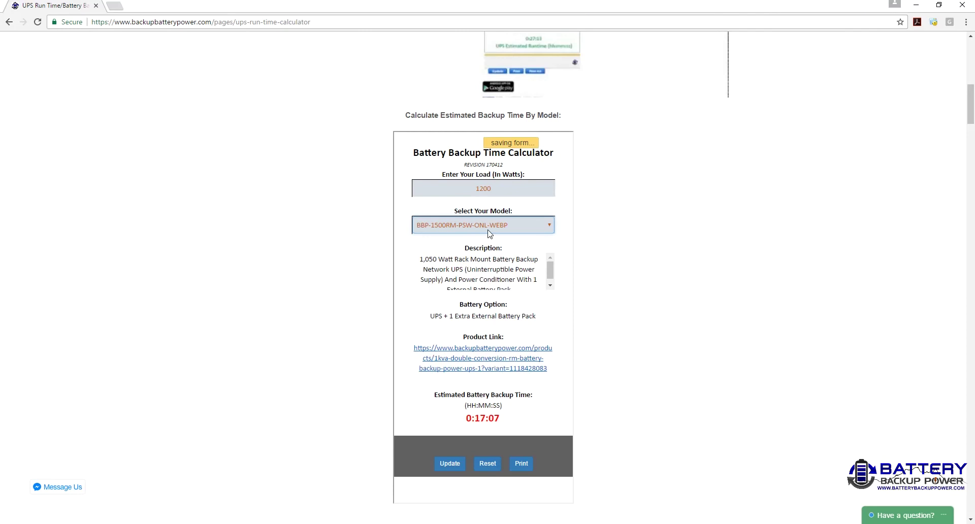
key(Down)
key(Down)
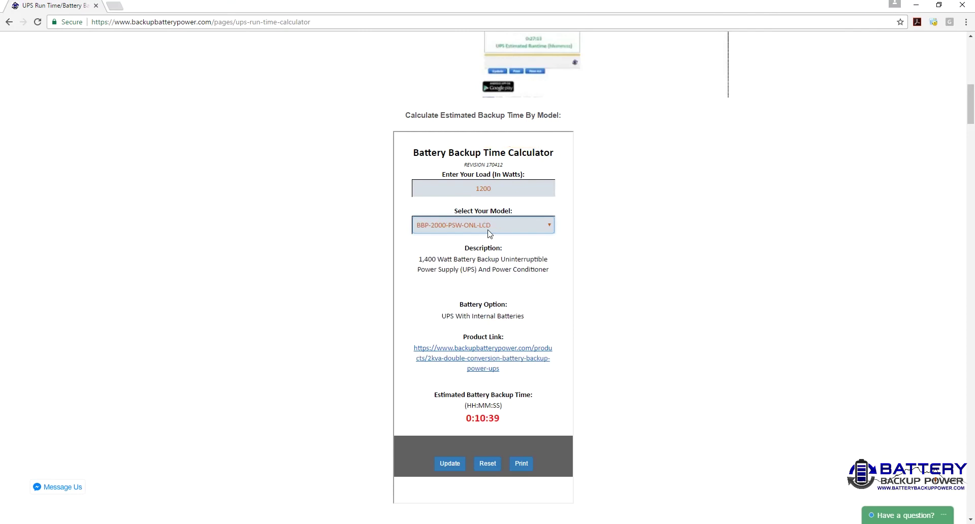
Step: Compute 1200 × 1.1 = 1,320 in Windows Calculator, then hide it to show the web page
key(super)
text(cal)
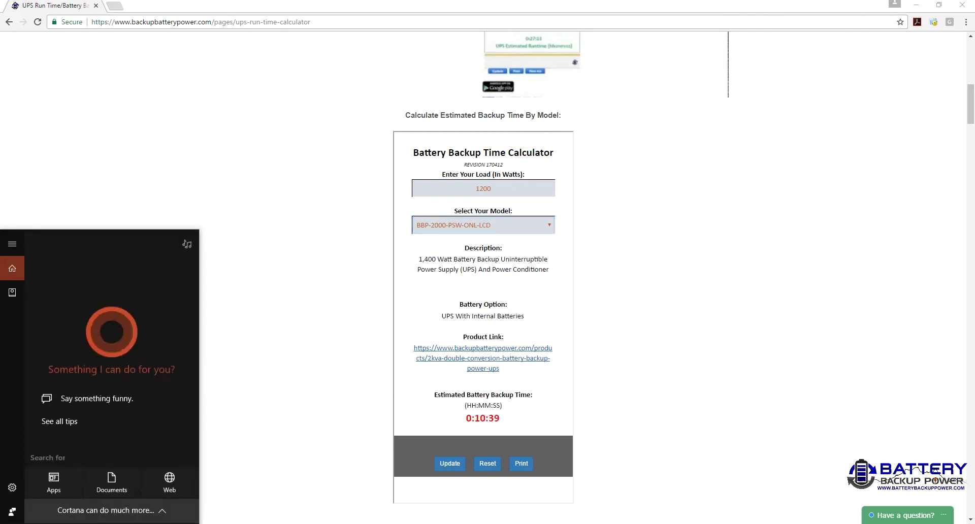
text(c)
key(Return)
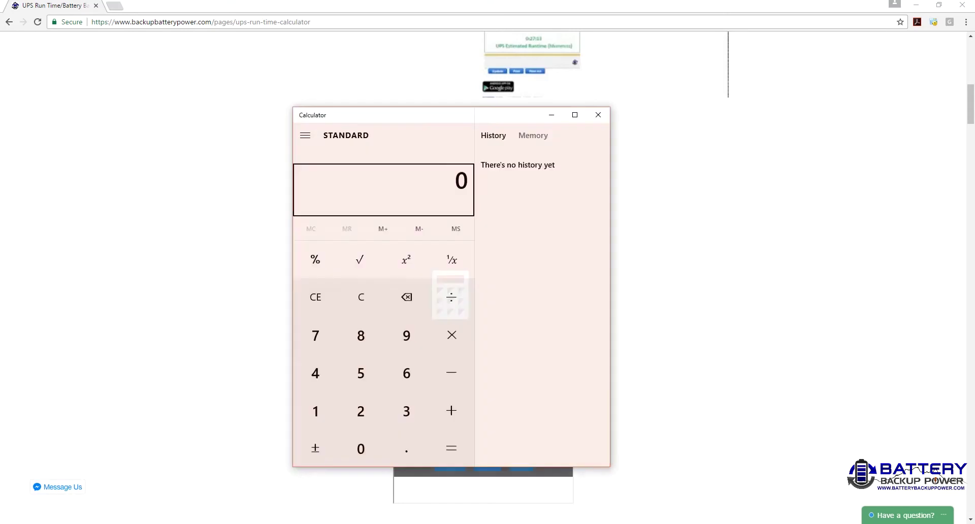
text(1200)
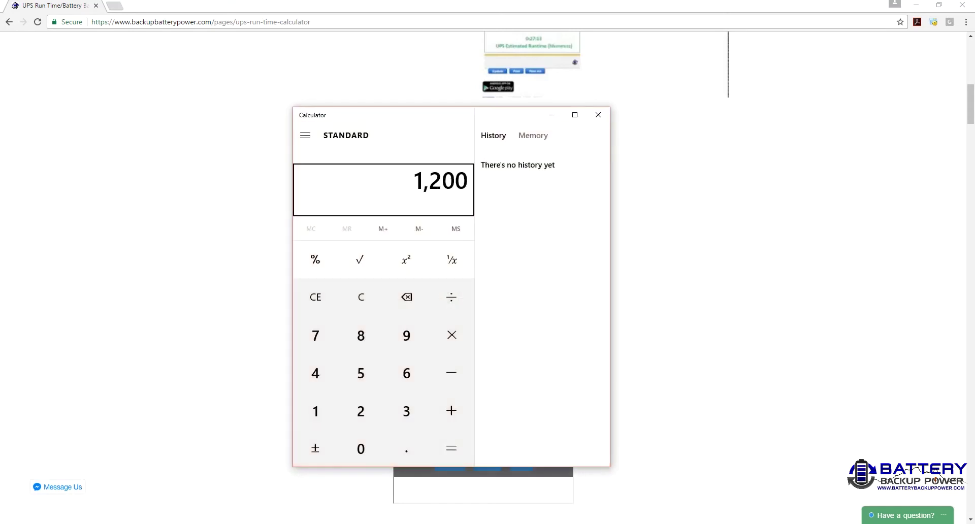
text(1.)
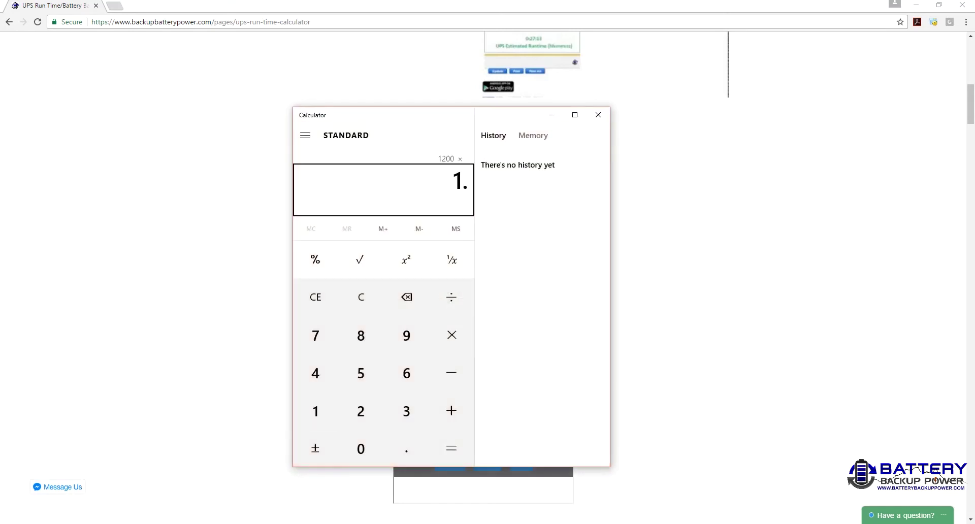
text(1)
key(Return)
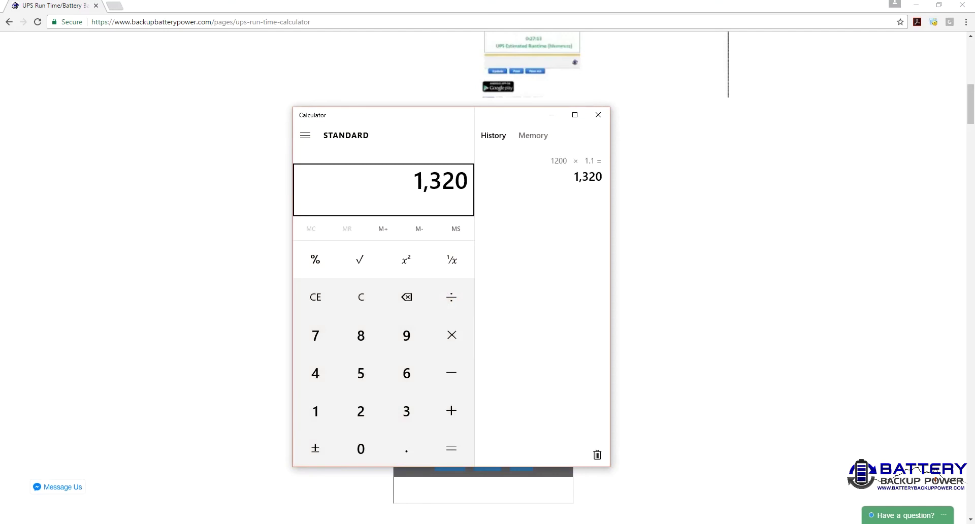
click(551, 116)
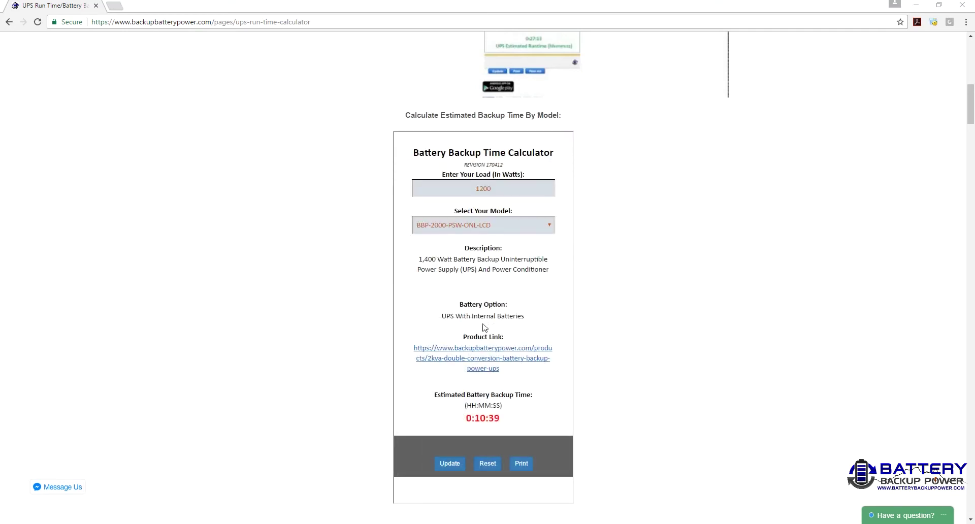
Step: Review the 1200 W load value and the current model's 1,400 watt rating in its description
triple_click(424, 267)
click(486, 258)
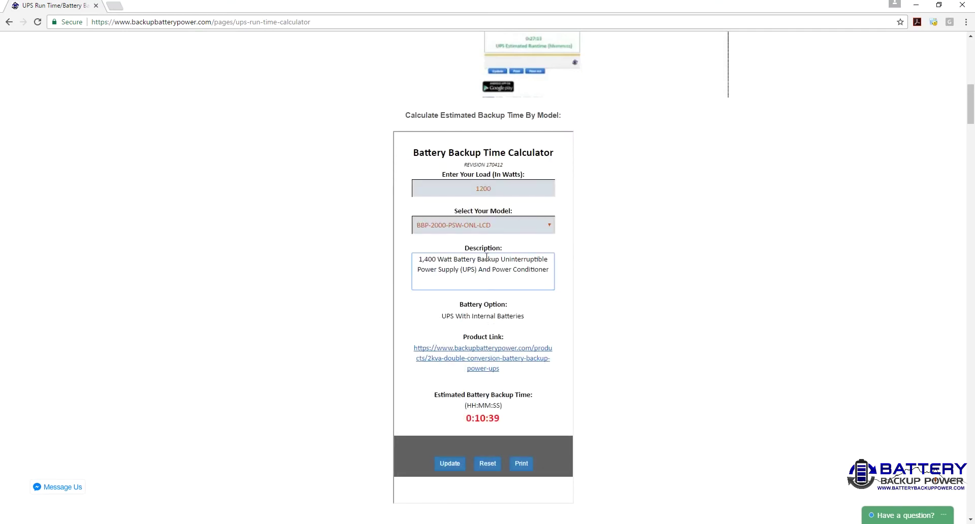
click(508, 188)
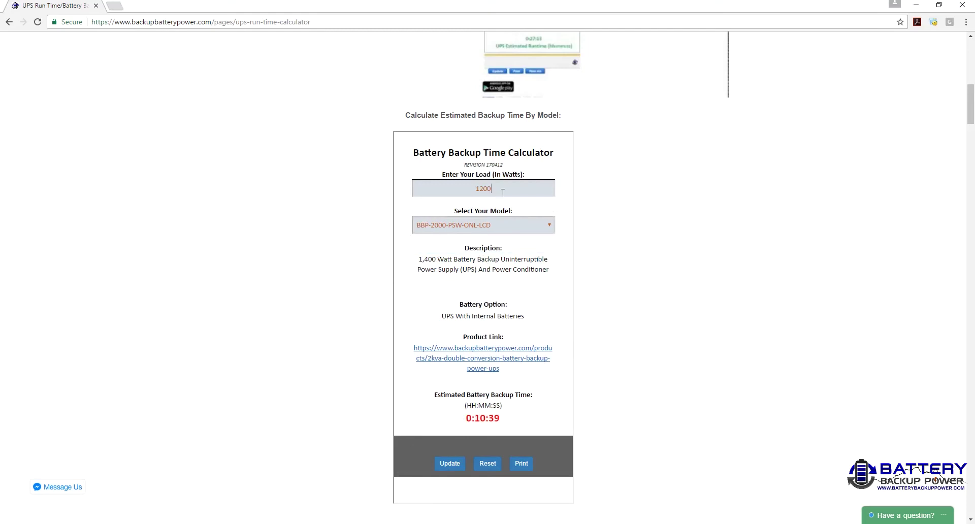
double_click(507, 190)
click(525, 192)
drag(525, 192, 476, 193)
click(526, 194)
click(515, 192)
click(476, 273)
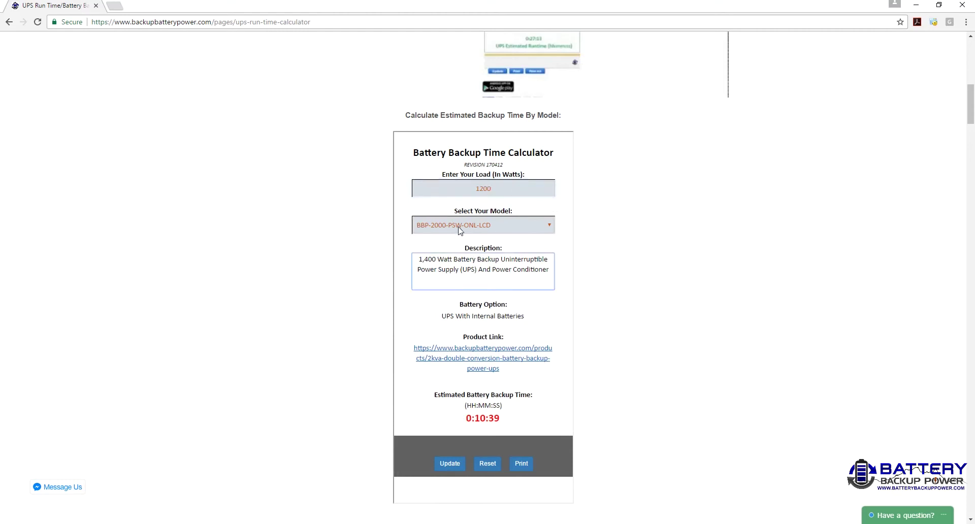
drag(420, 261, 490, 261)
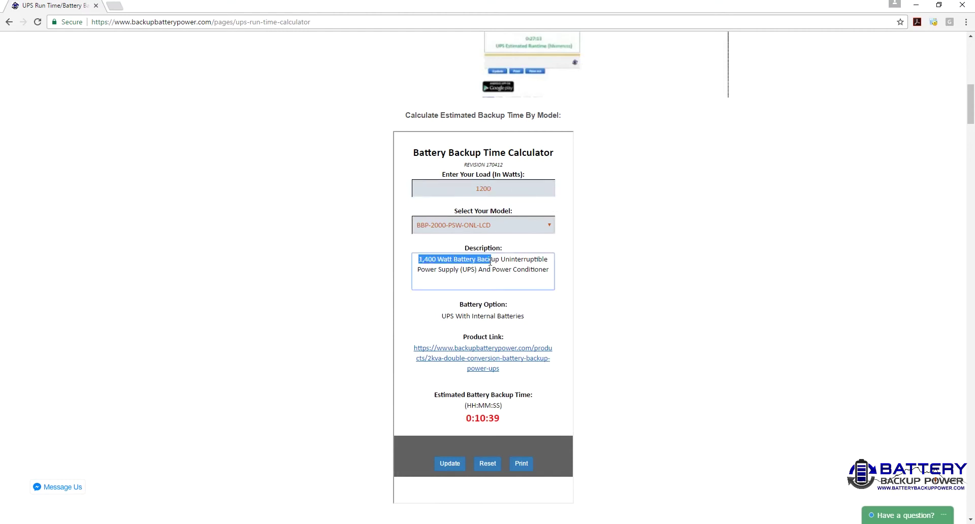
click(527, 260)
Step: Try BBP-2000-PSW-ONL-LCD-WEBP, then settle on BBP-2000-PSW-ONL-LCD-W2EBP for 0:53:14 backup
click(533, 231)
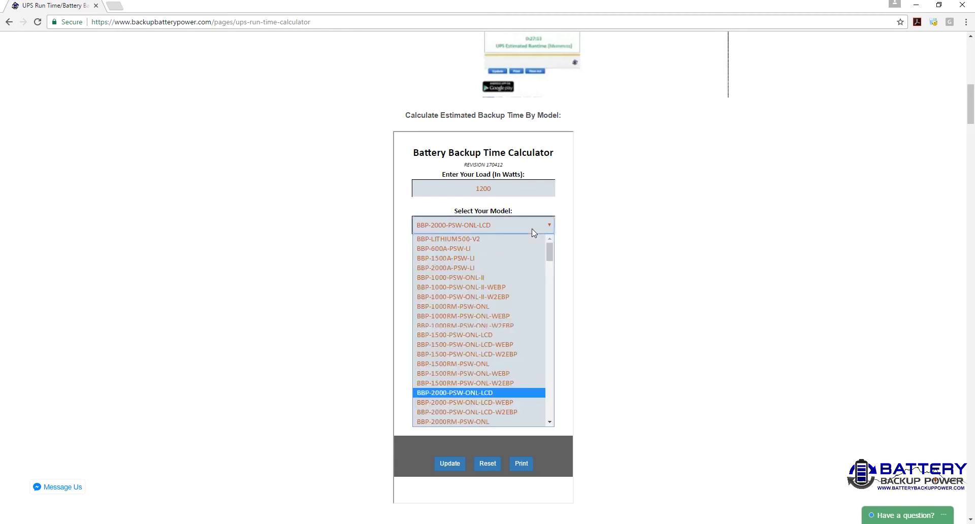
click(510, 402)
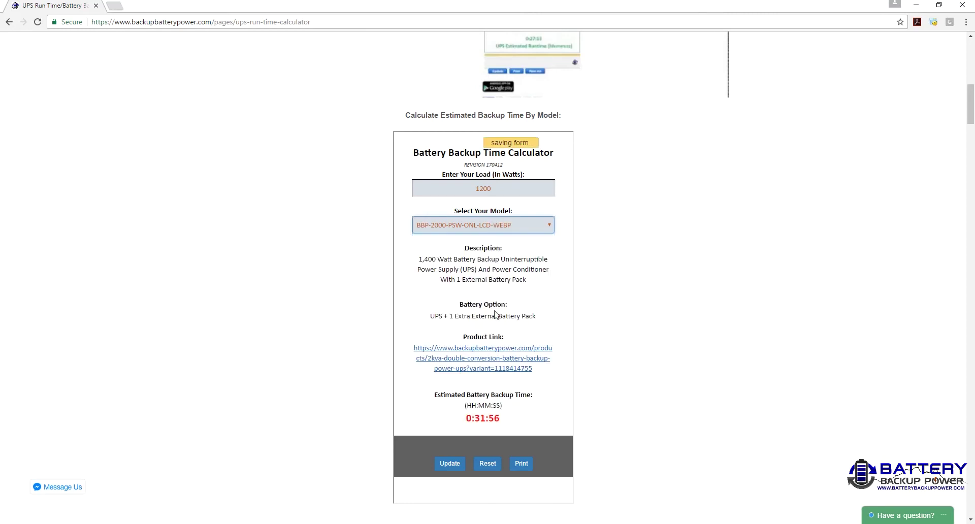
drag(430, 316, 535, 320)
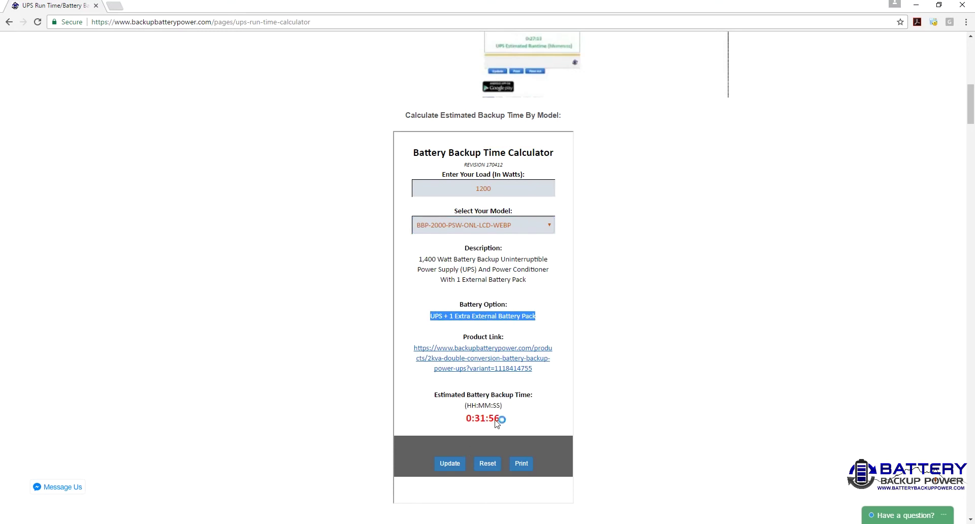
click(516, 226)
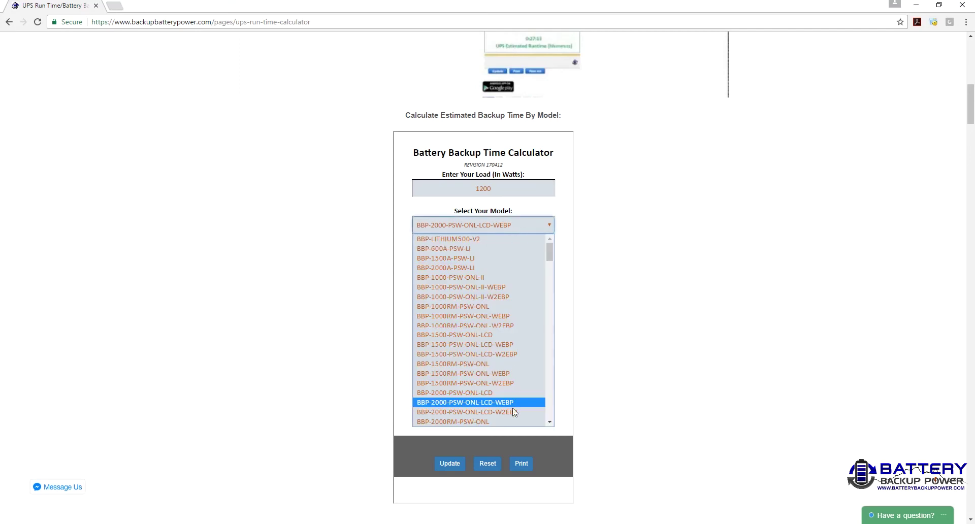
click(514, 413)
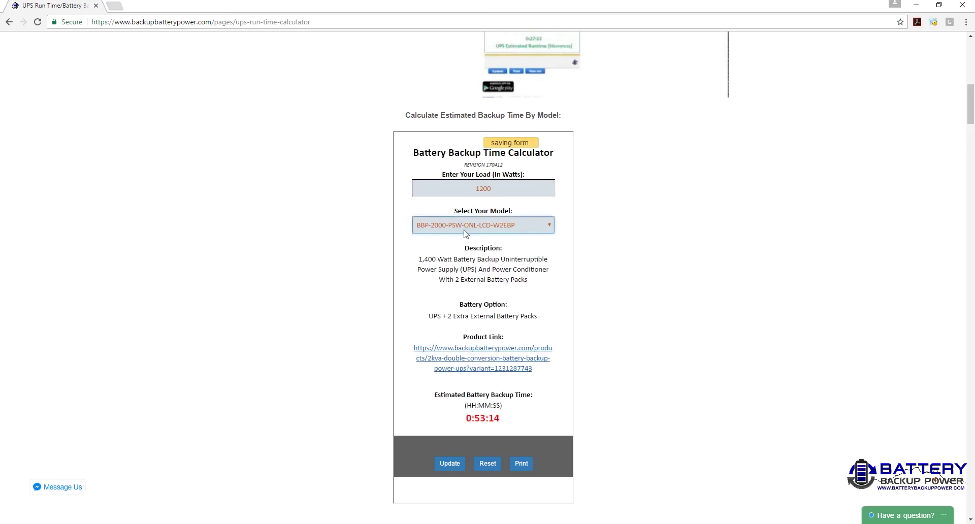
click(480, 226)
click(479, 227)
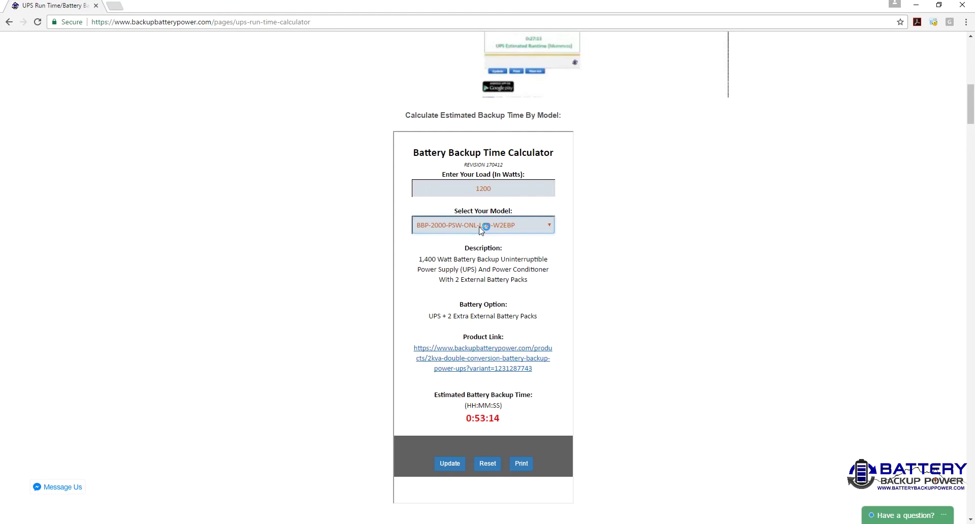
Step: Open the 2 kVA / 1,400 Watt UPS product page ($3,299.99) in a new tab, then return to the calculator
right_click(495, 364)
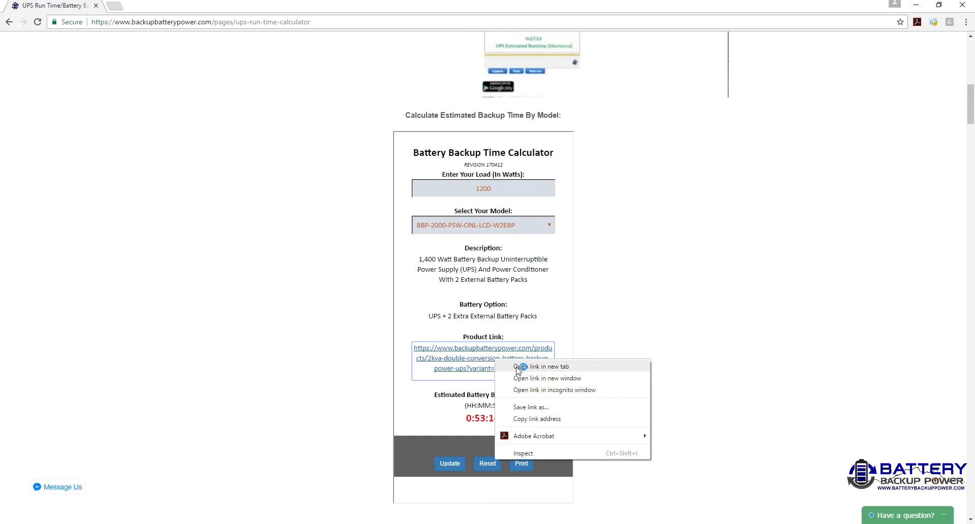
click(523, 366)
click(160, 10)
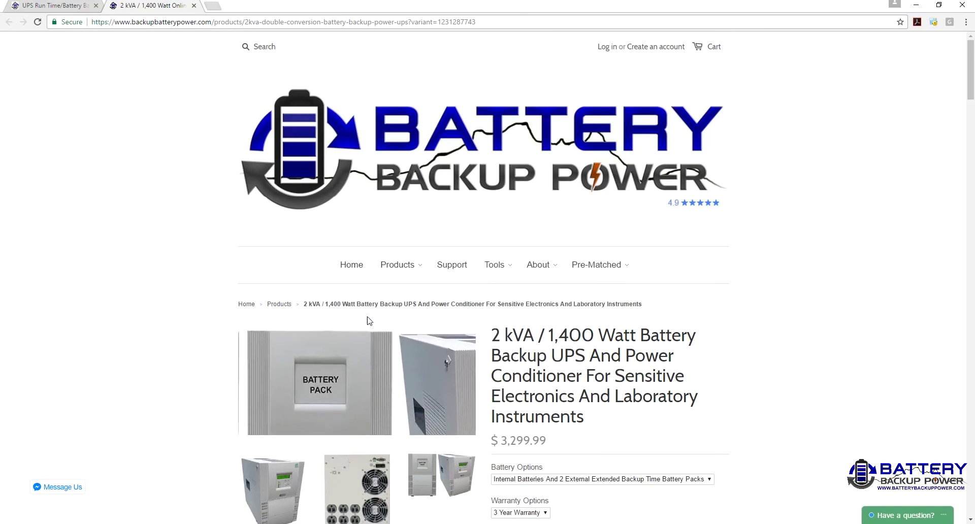
click(65, 9)
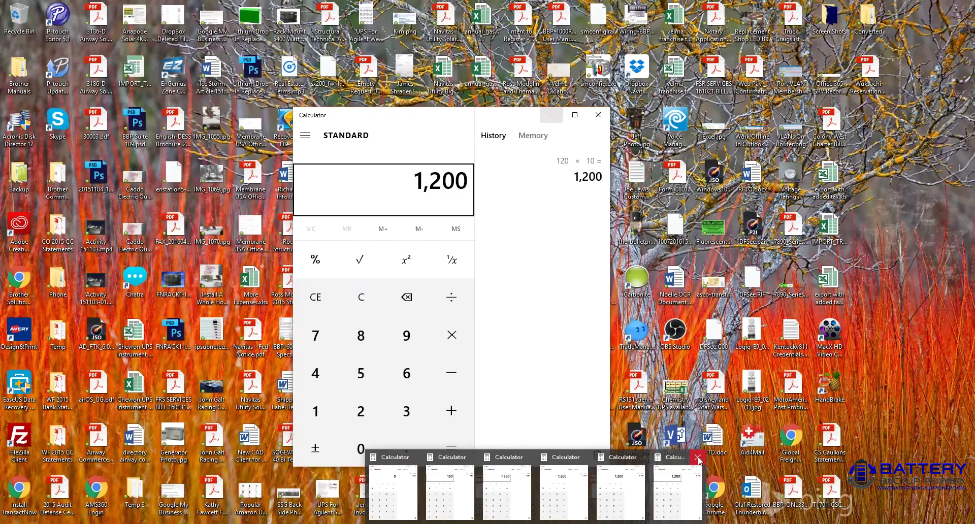
Step: Close the six leftover Calculator windows from the taskbar
click(699, 460)
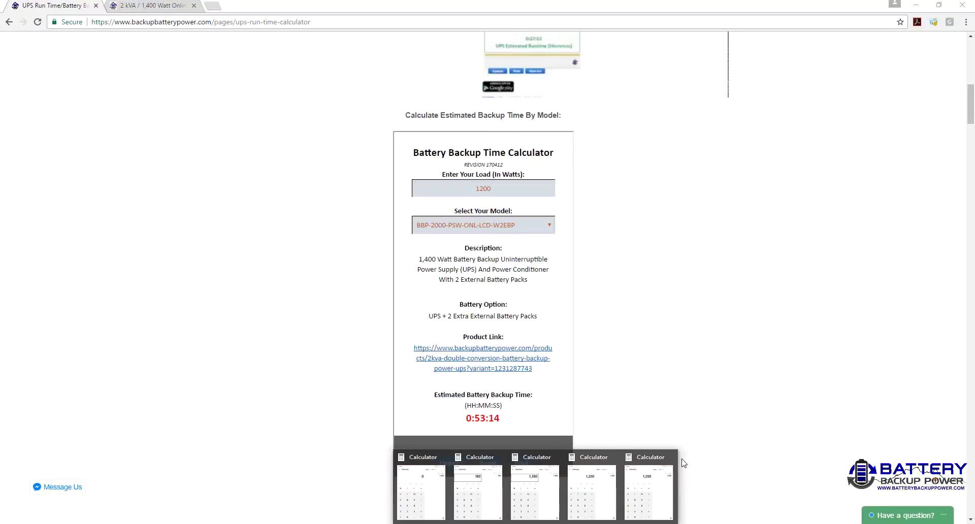
click(668, 458)
click(653, 458)
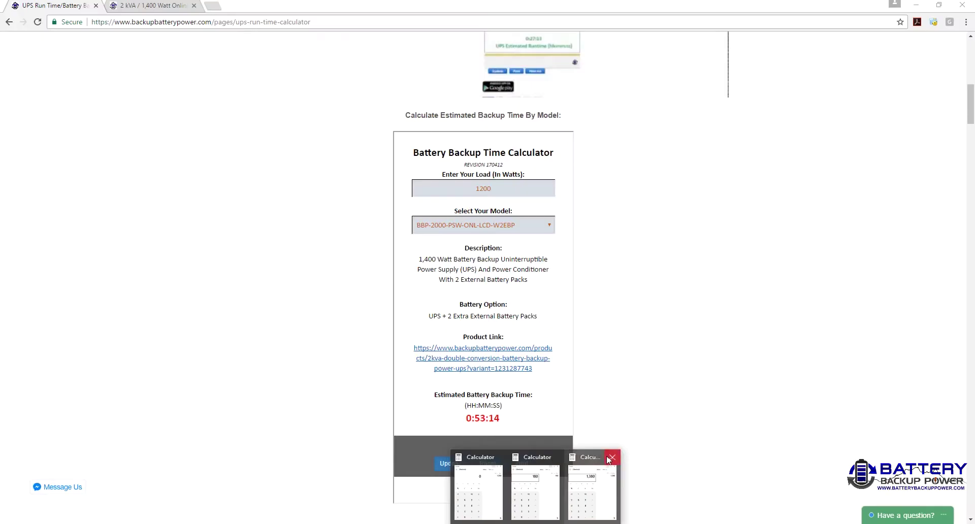
click(588, 457)
click(583, 458)
click(555, 460)
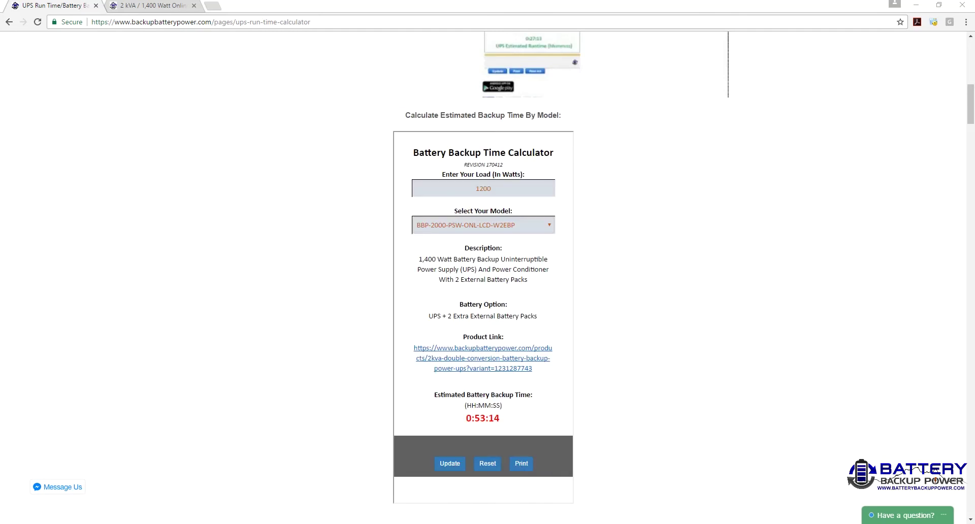
Step: Compute 120 × 1.5 = 180 in a fresh Calculator, then return to the web page
key(super)
text(x)
key(BackSpace)
text(calc)
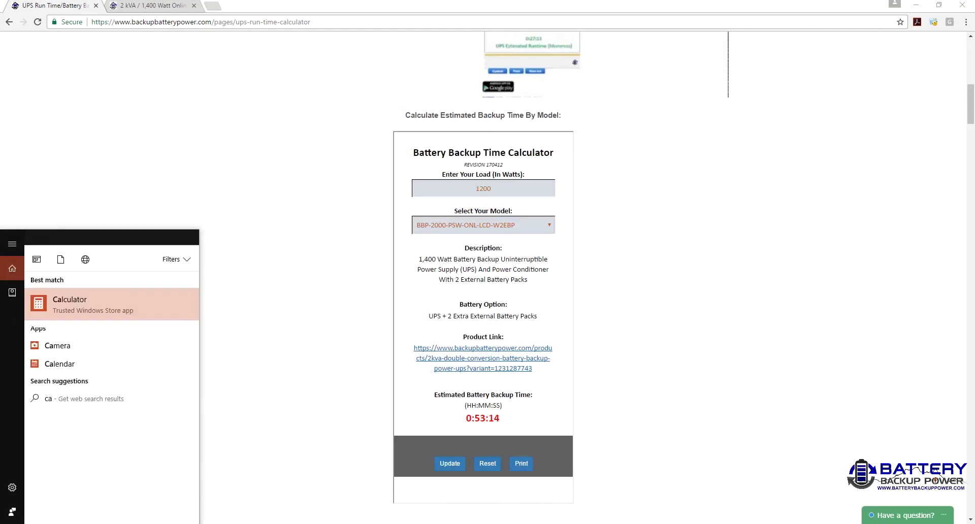
key(Return)
text(1)
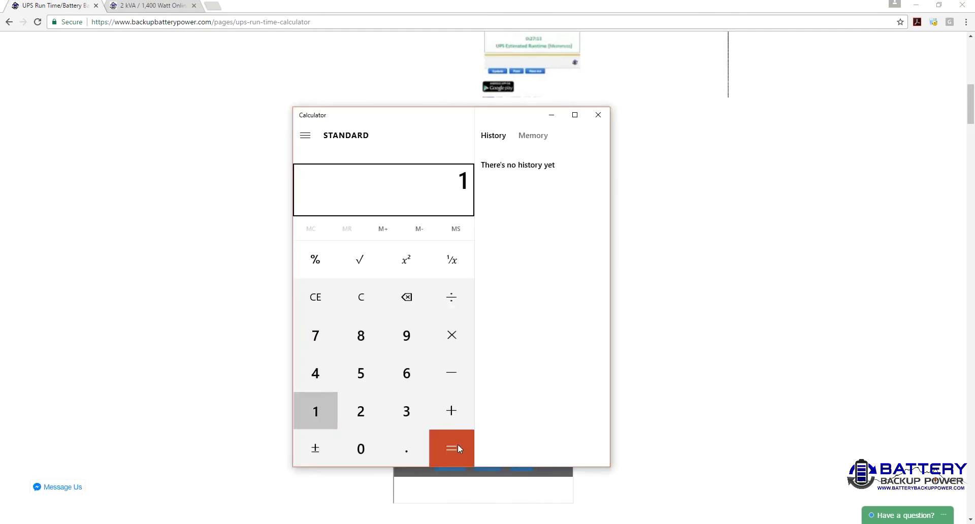
text(20*1.5)
click(458, 447)
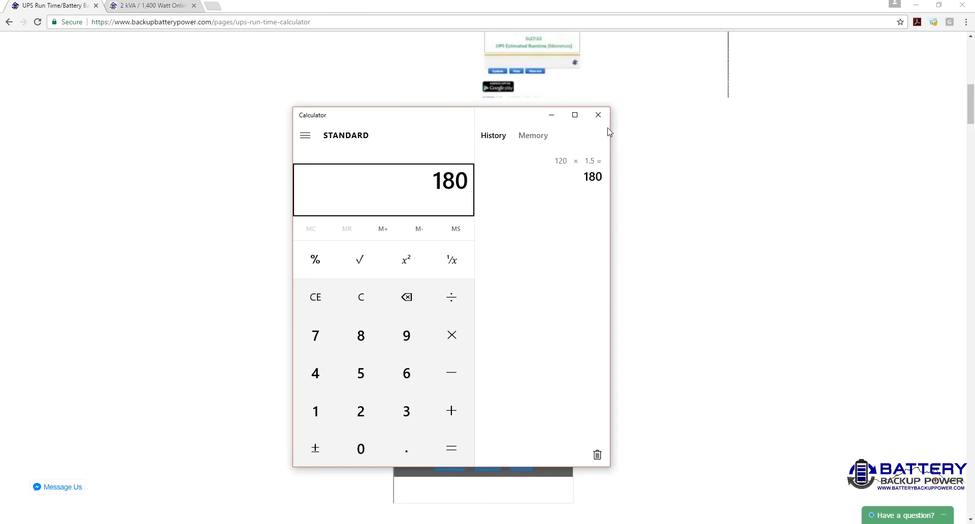
click(550, 115)
Step: Set the load to 180 W and choose BBP-LITHIUM500-V2, giving 0:43:56 backup
drag(507, 188, 404, 209)
text(180)
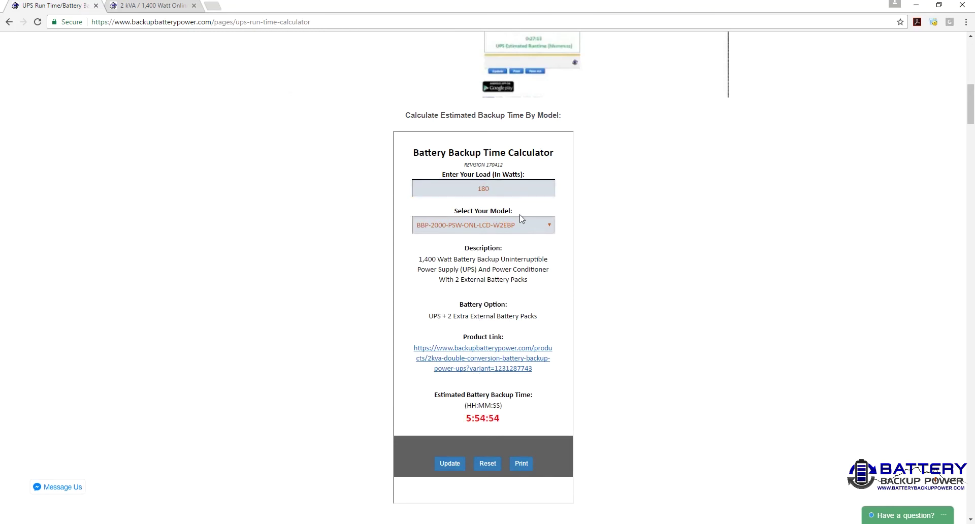
click(521, 223)
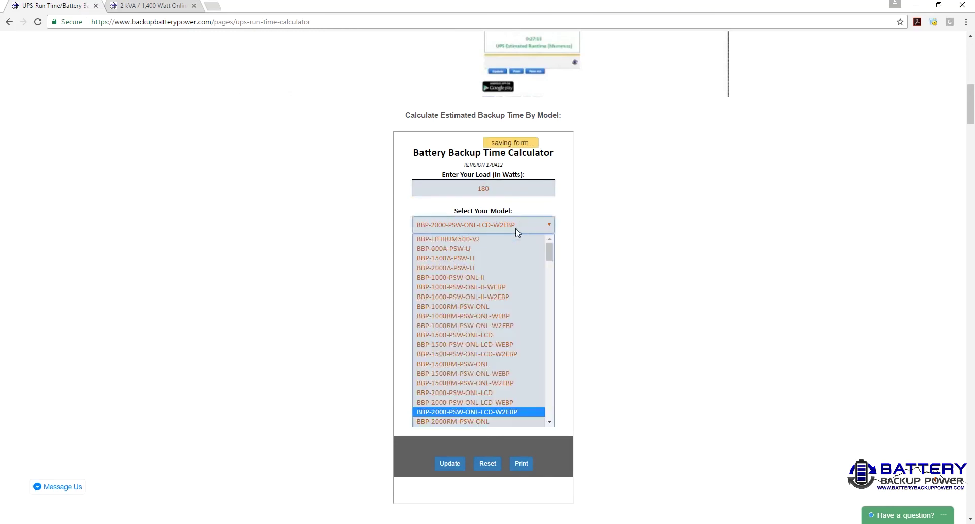
click(538, 239)
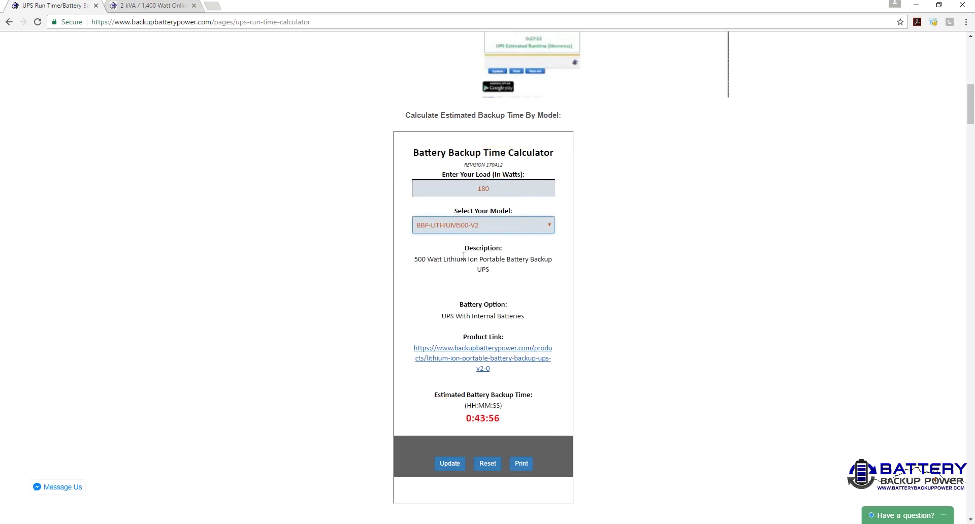
Step: Close the 2 kVA product tab and view the BBP-LITHIUM500-V2 product page ($399.99) in a new tab
click(194, 5)
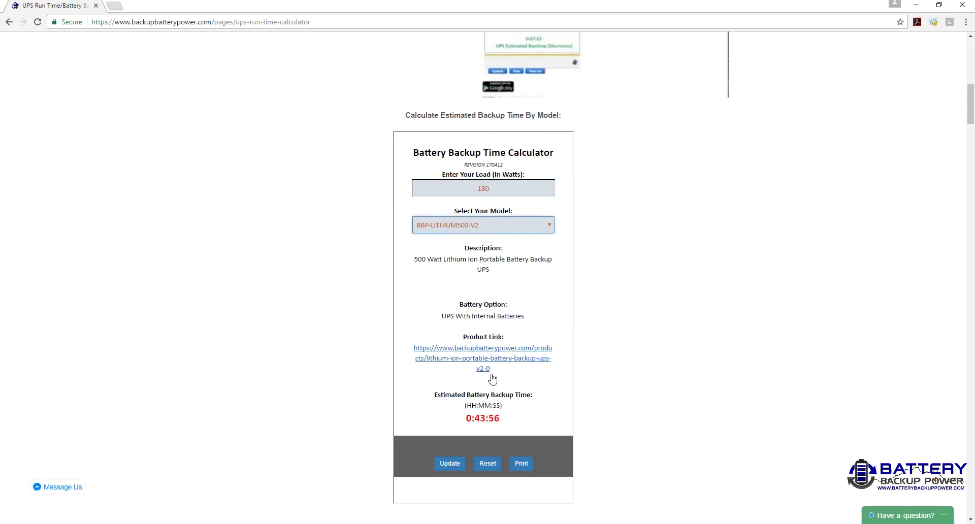
right_click(472, 356)
click(499, 364)
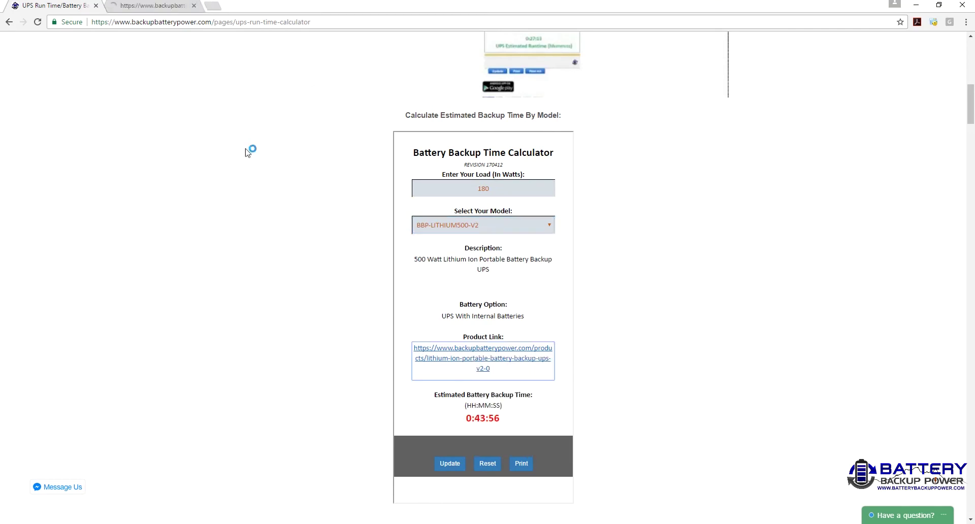
click(168, 7)
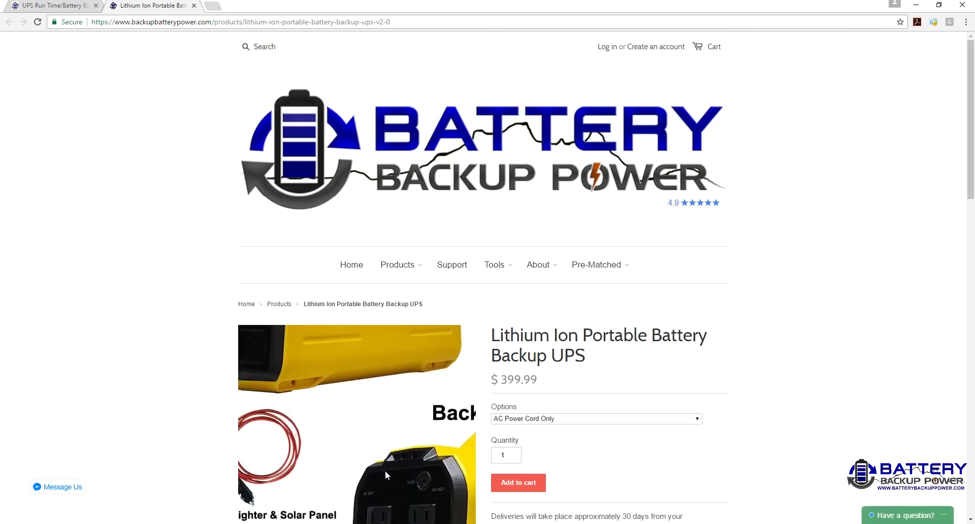
scroll(385, 470, down, 3)
scroll(443, 338, up, 2)
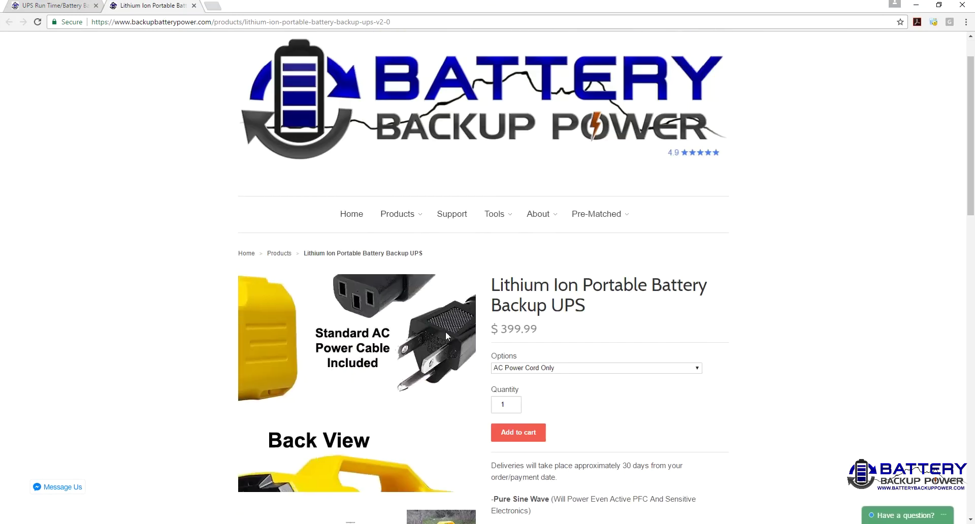
scroll(451, 341, down, 5)
scroll(455, 348, up, 5)
click(75, 8)
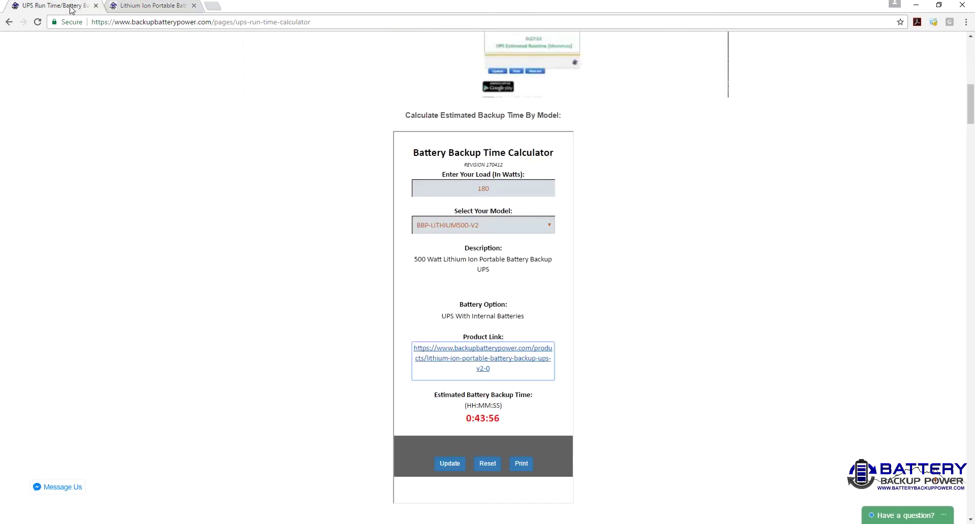
Step: Select BBP-1000-PSW-ONL-II and note its 900 W rating and 0:35:29 backup time
click(546, 233)
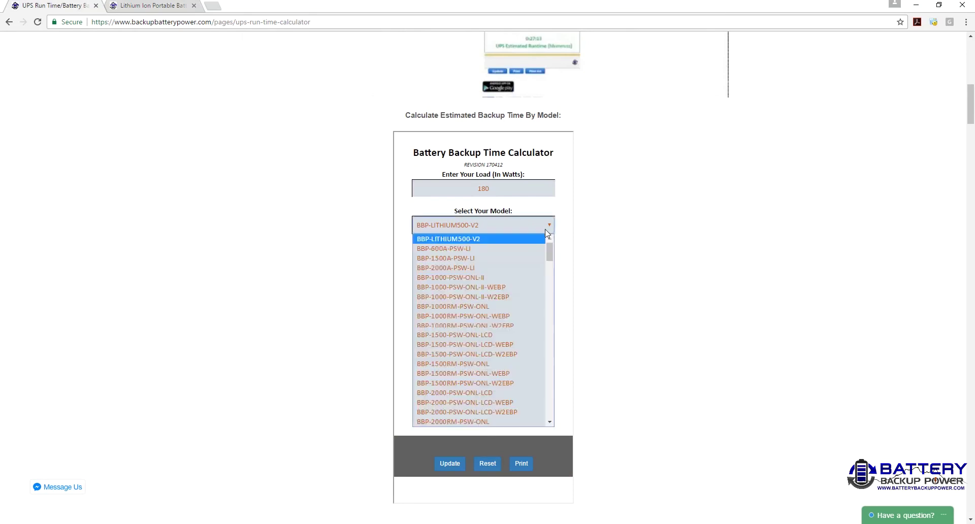
click(539, 281)
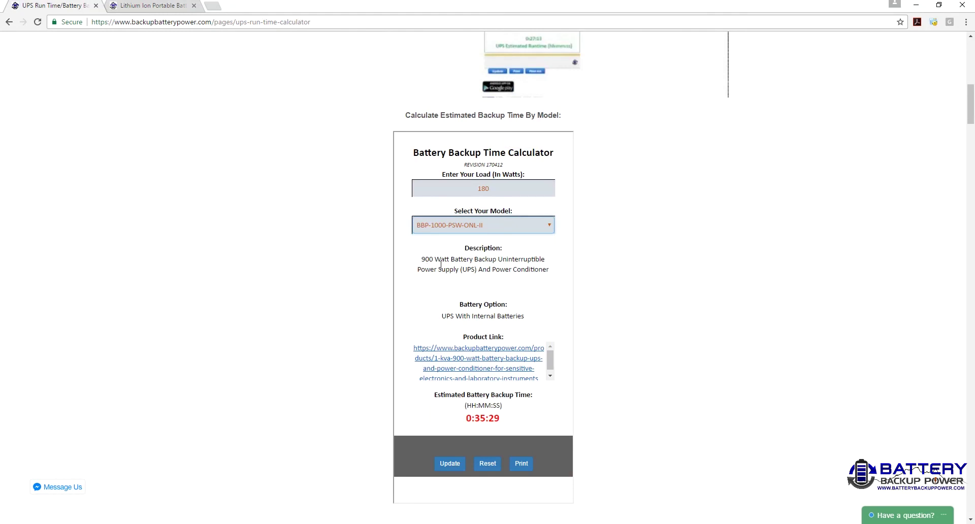
drag(421, 259, 471, 260)
click(471, 260)
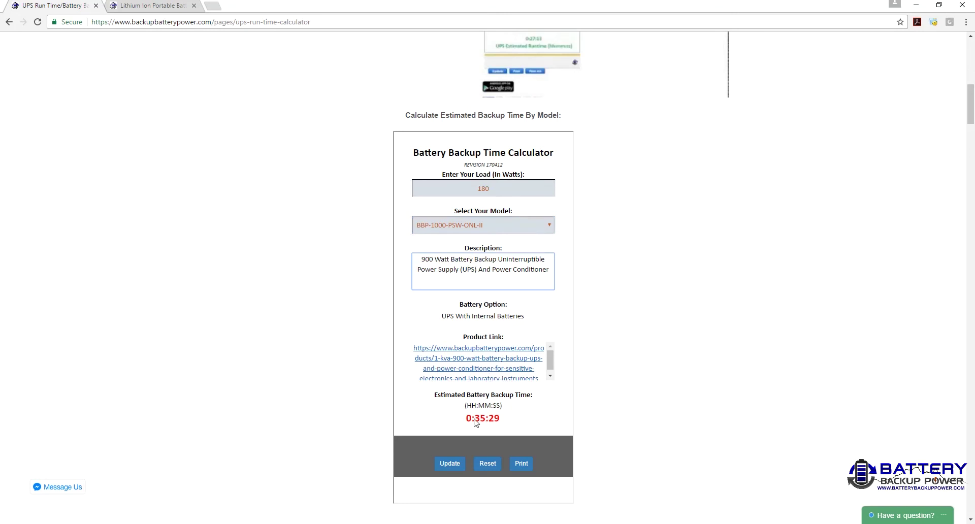
drag(475, 420, 505, 422)
Step: Step through BBP-1000-PSW-ONL-II-WEBP and -W2EBP, ending on BBP-1500-PSW-ONL-LCD at 0:38:02
click(508, 228)
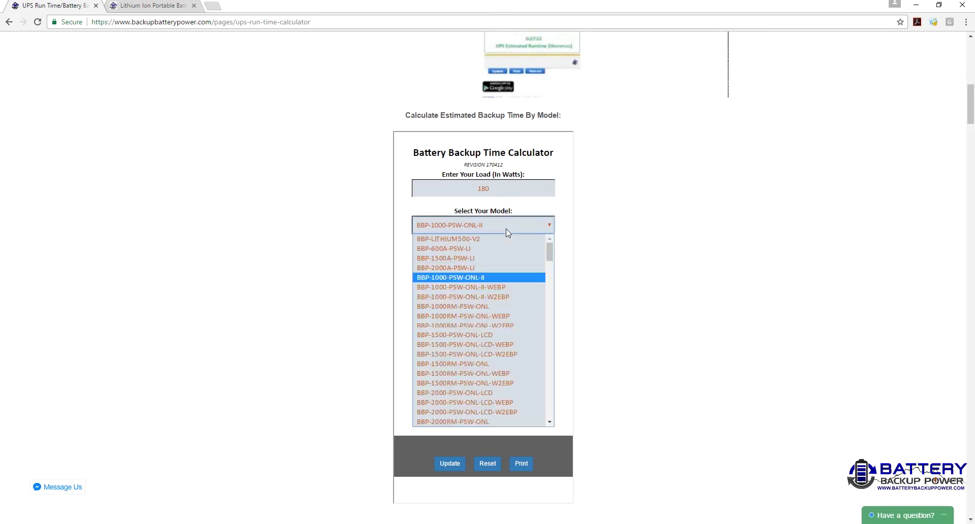
click(503, 286)
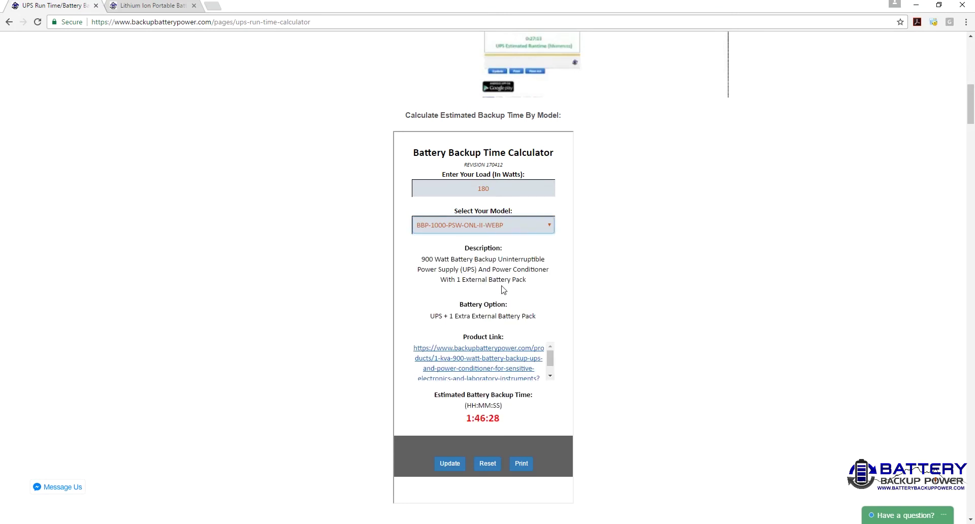
click(515, 223)
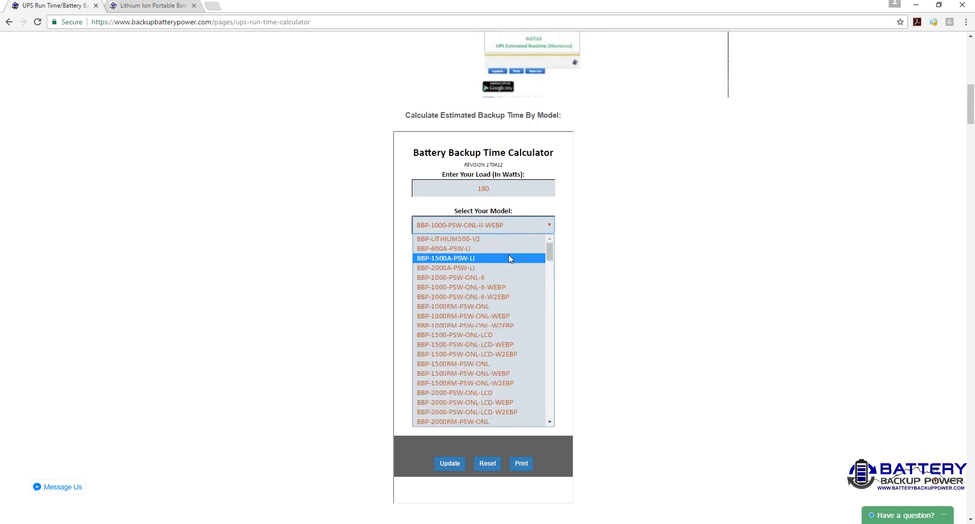
click(508, 296)
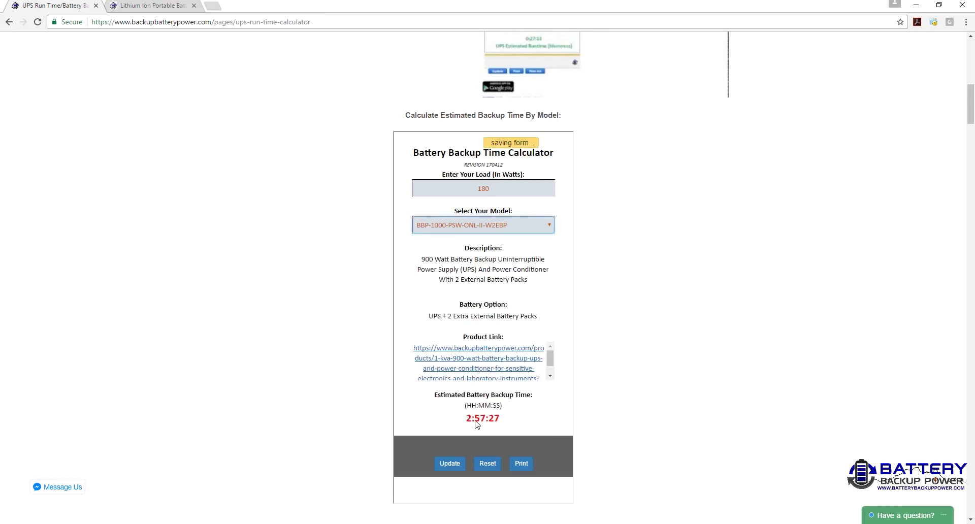
click(498, 231)
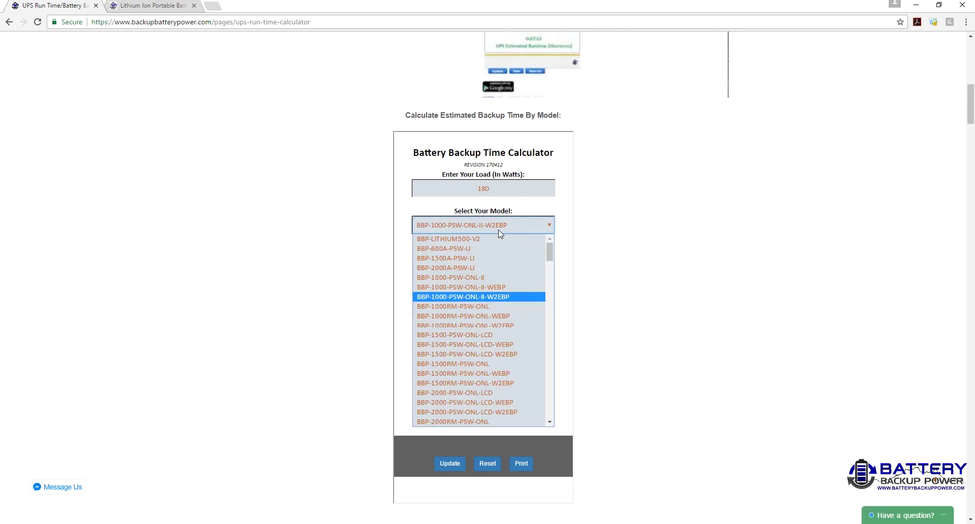
click(501, 335)
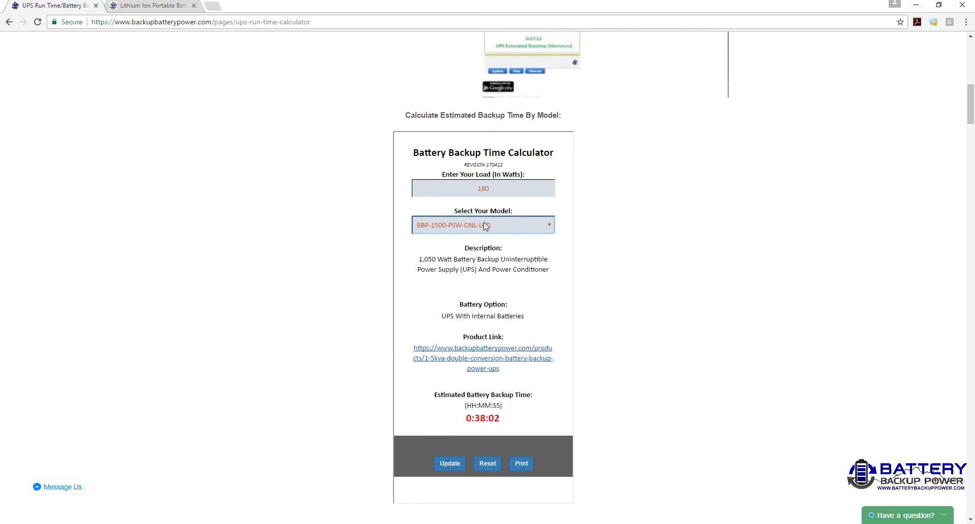
Step: Note BBP-1500's 1,050 W rating and 0:38:02, then select BBP-1500-PSW-ONL-LCD-W2EBP for 3:10:08 backup
drag(422, 260, 468, 261)
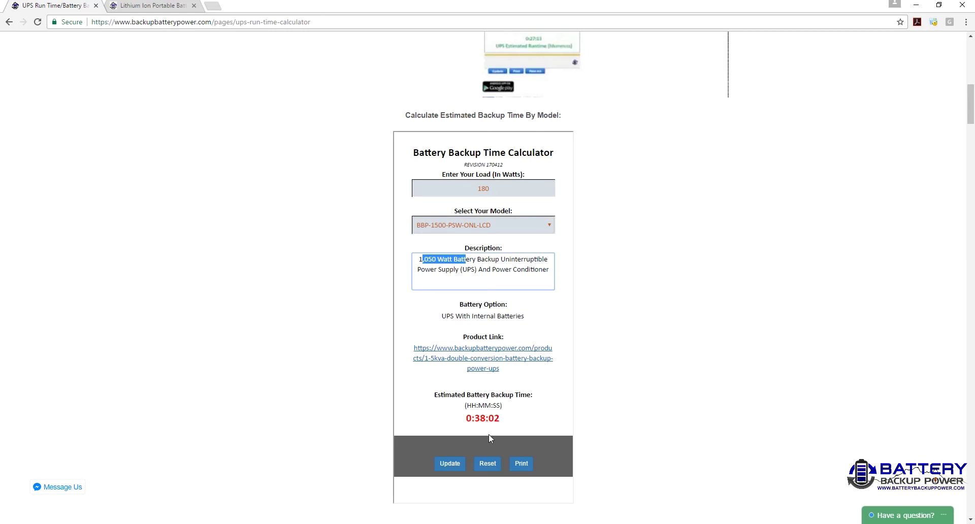
drag(479, 420, 511, 422)
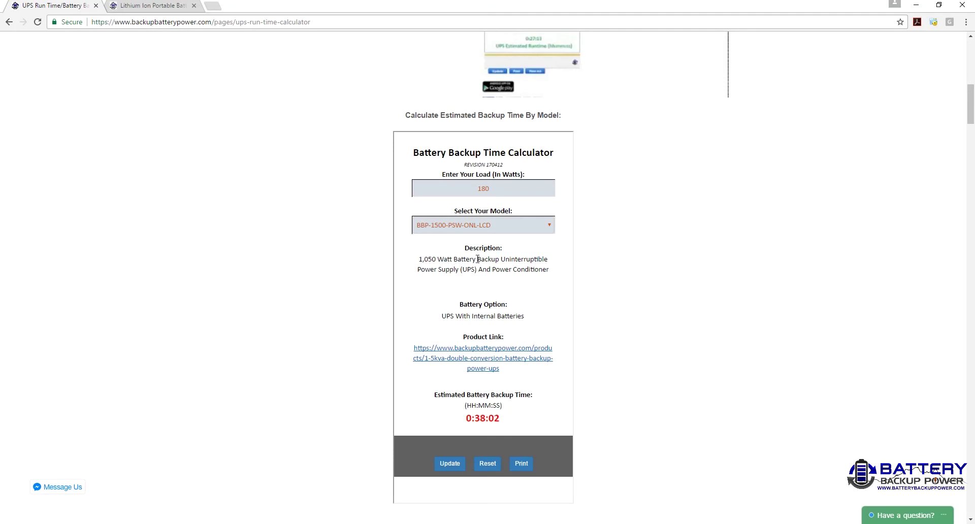
click(470, 224)
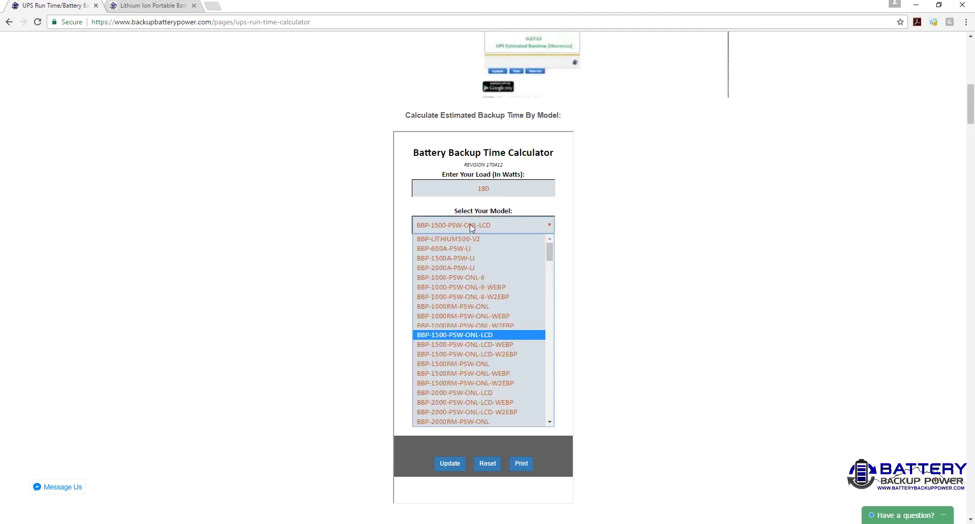
click(482, 354)
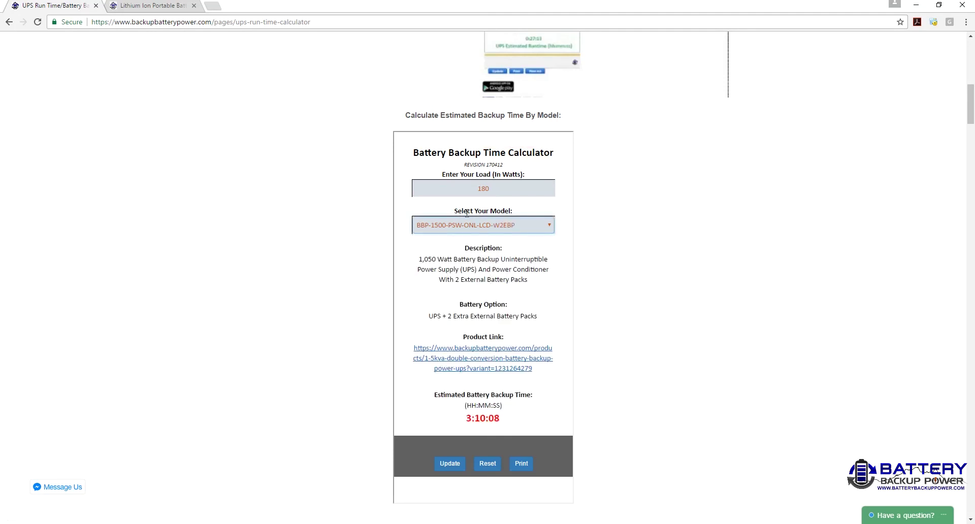
click(453, 229)
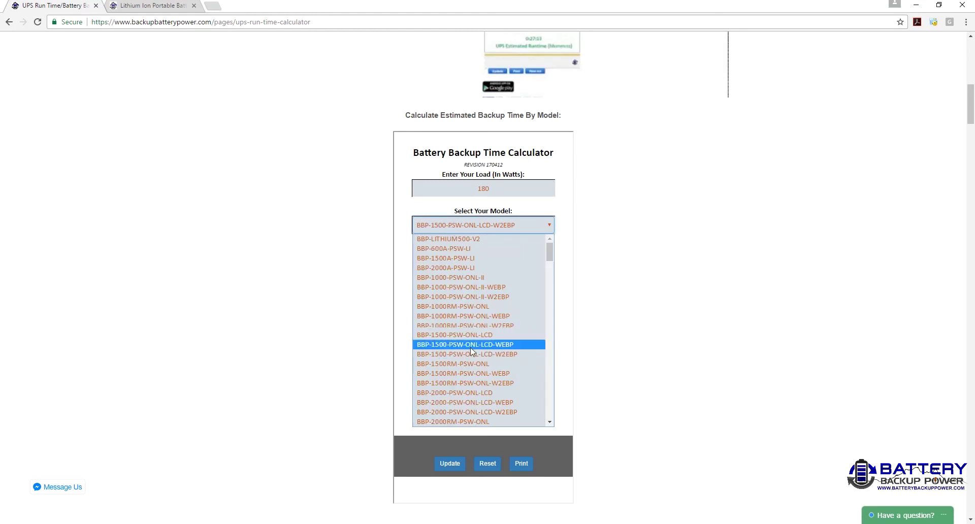
click(507, 353)
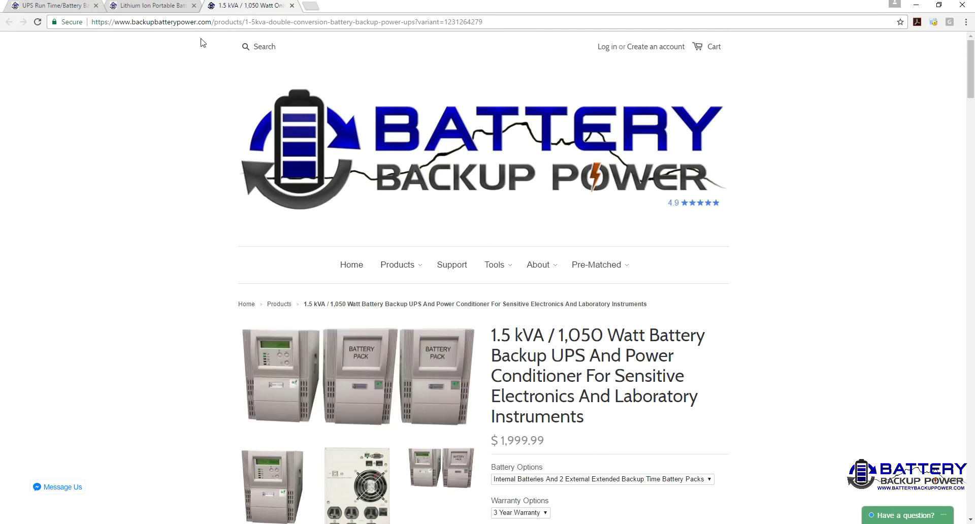
click(53, 6)
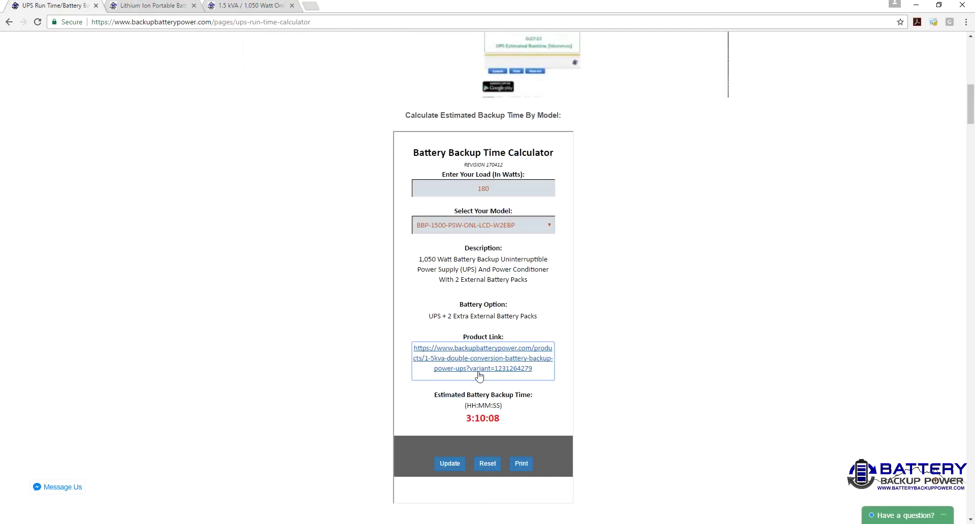